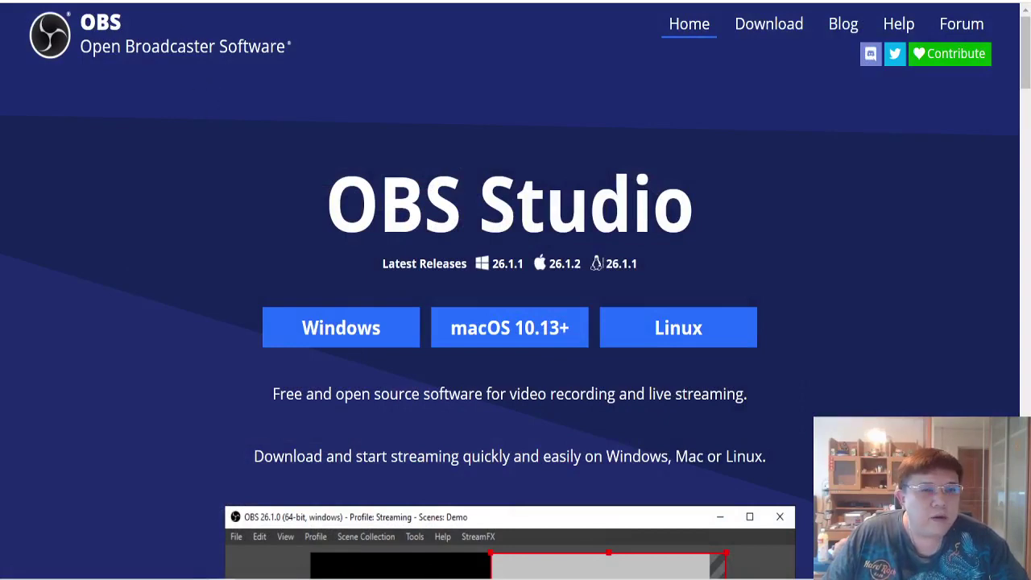
- Look over the OBS Studio website's download options and the PowerPoint slide outlining the scenes and sources to configure
key(alt+Tab)
drag(422, 47, 572, 38)
click(744, 32)
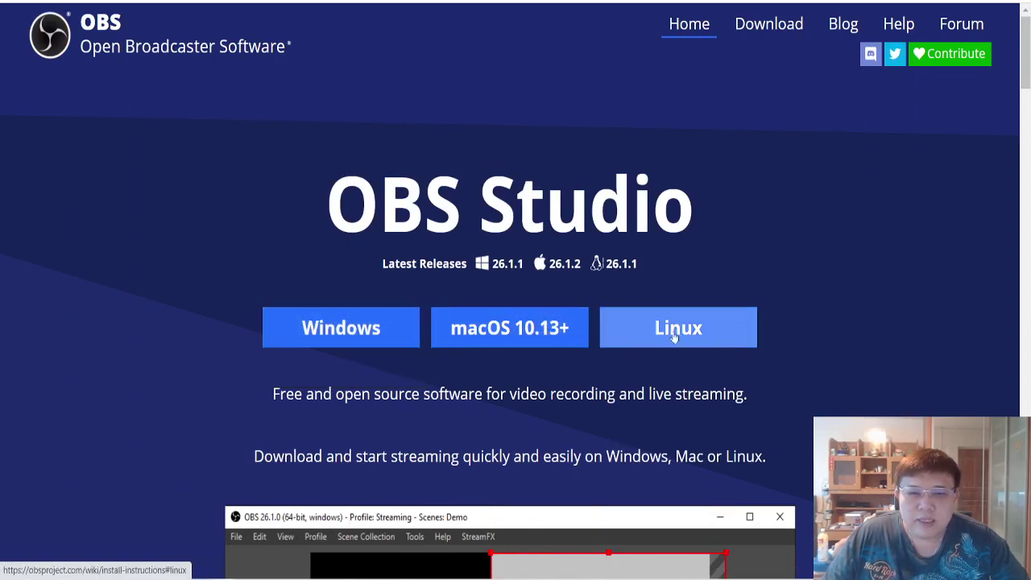
scroll(837, 286, down, 2)
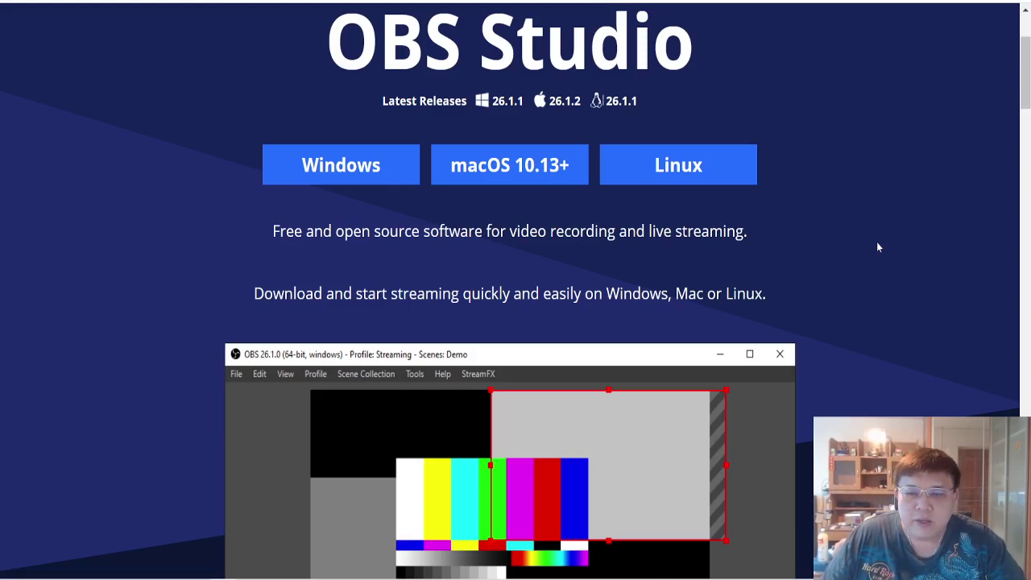
scroll(878, 247, down, 1)
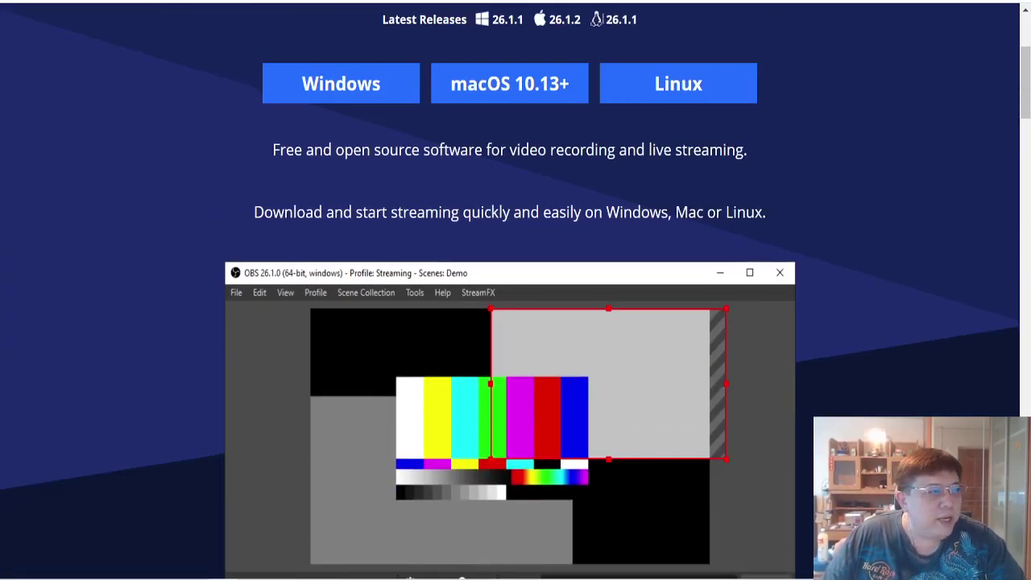
key(alt+Tab)
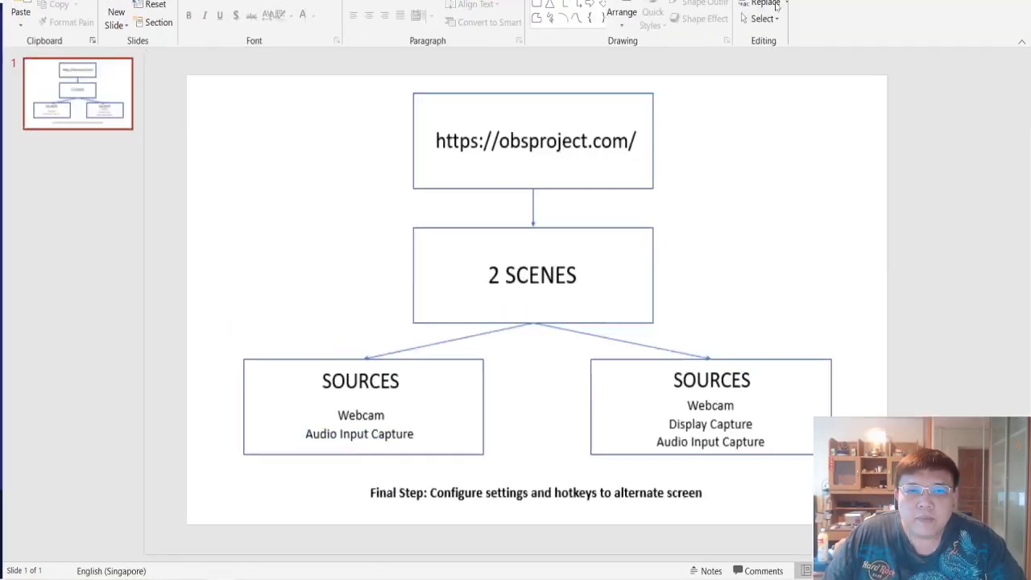
click(775, 3)
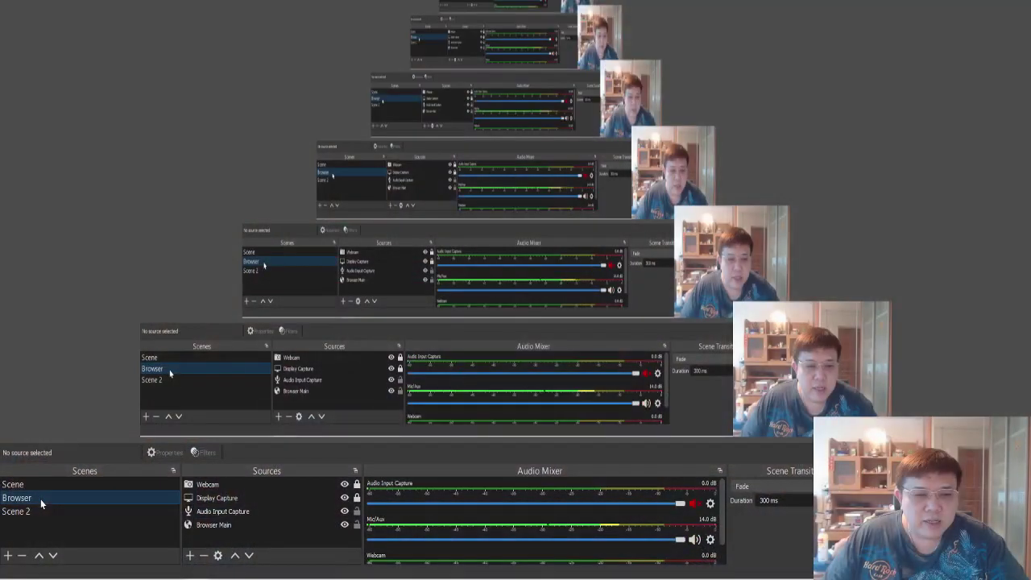
- Add a new scene named Scene 3 to the scene list in OBS Studio
click(37, 514)
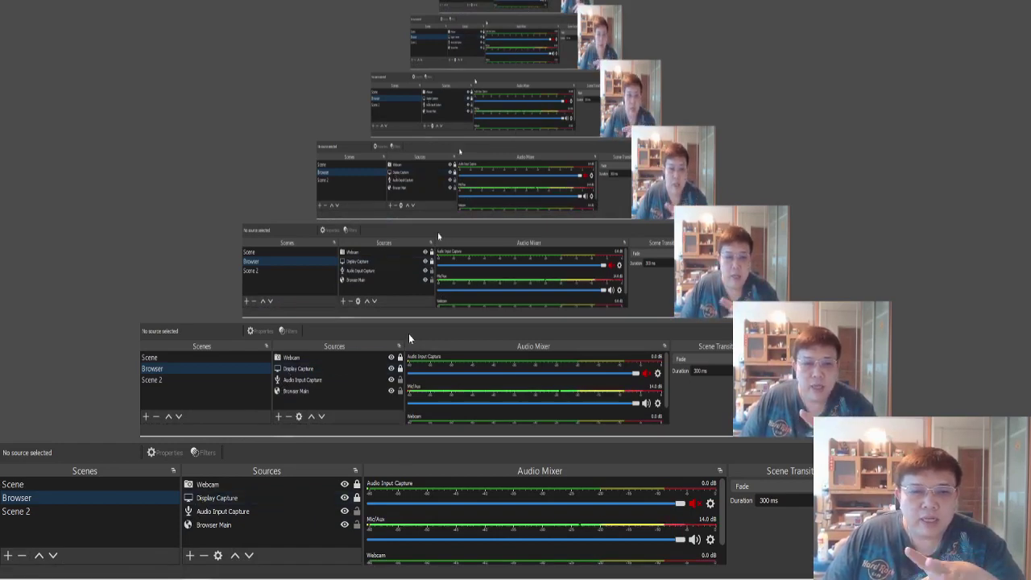
click(94, 482)
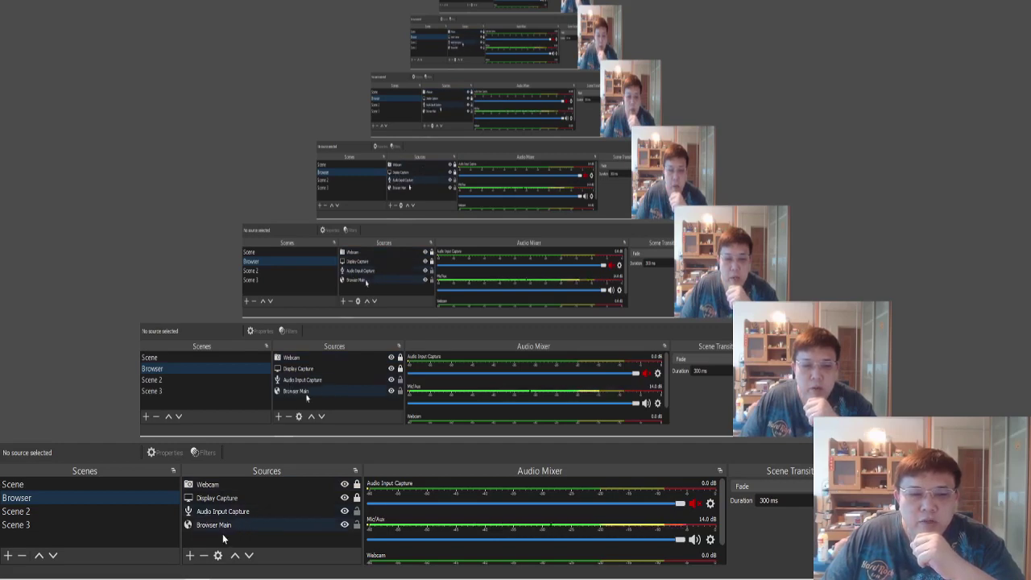
- Examine the source types that can be added to the Browser scene without adding one
click(191, 557)
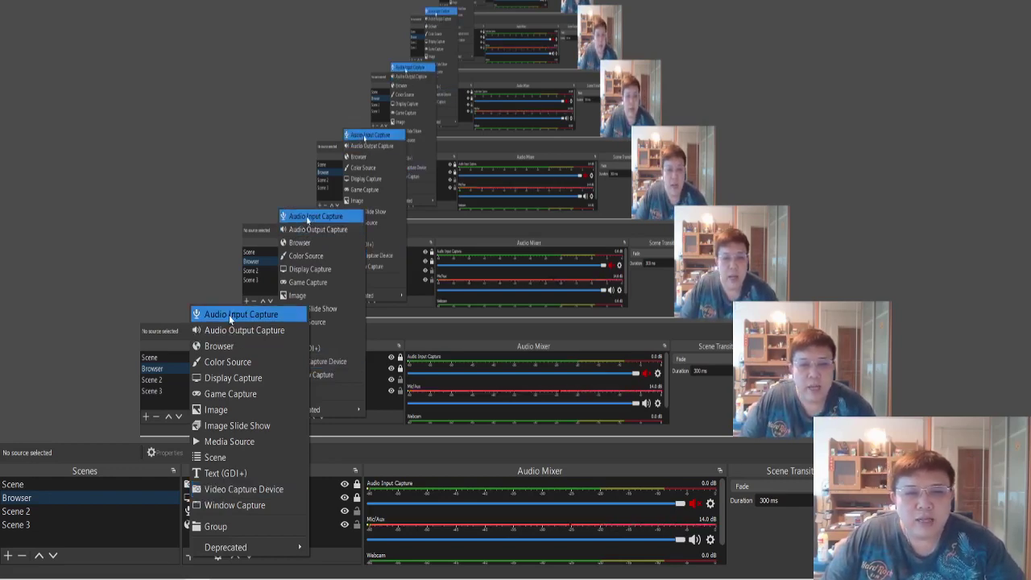
click(205, 190)
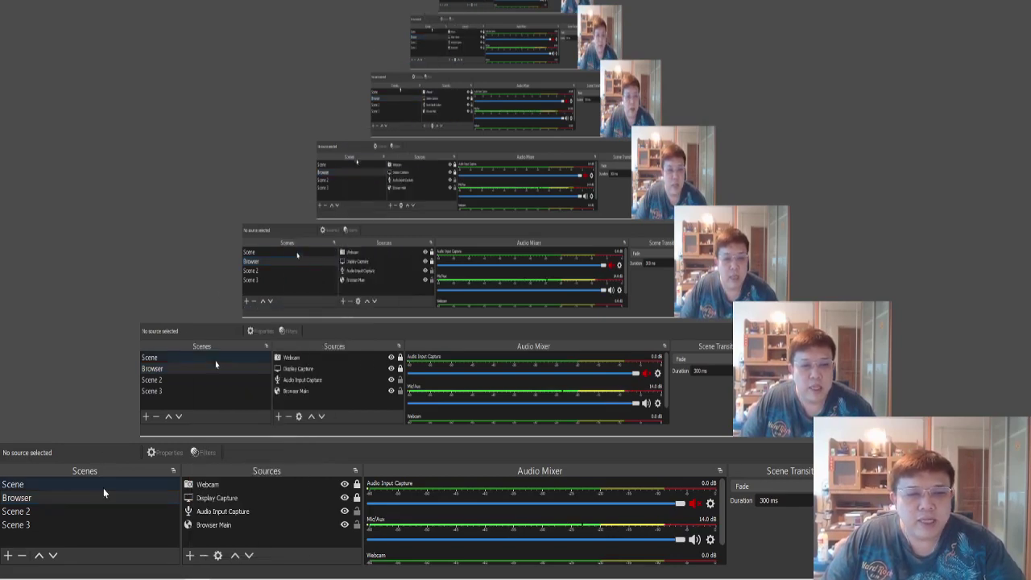
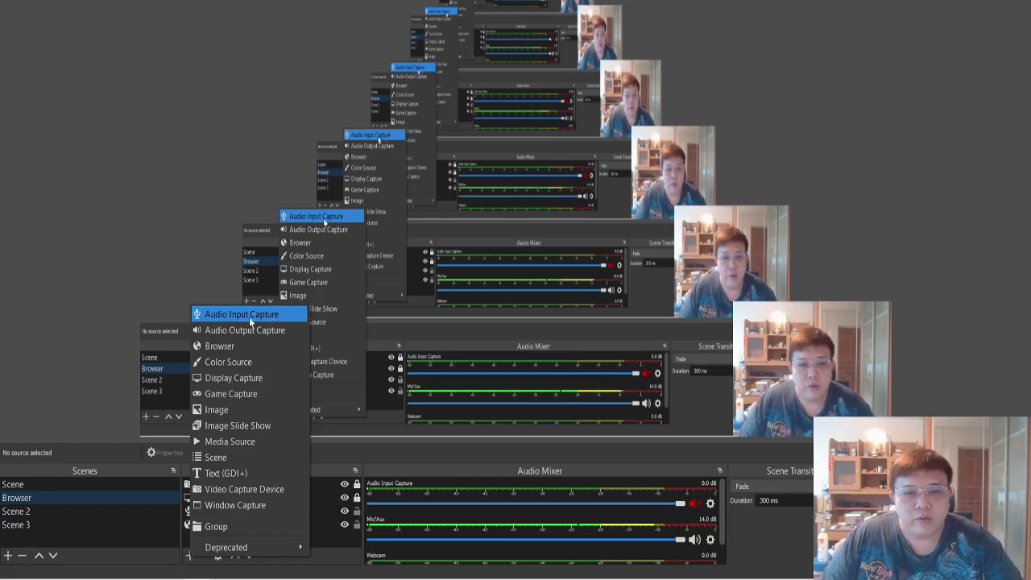
click(217, 243)
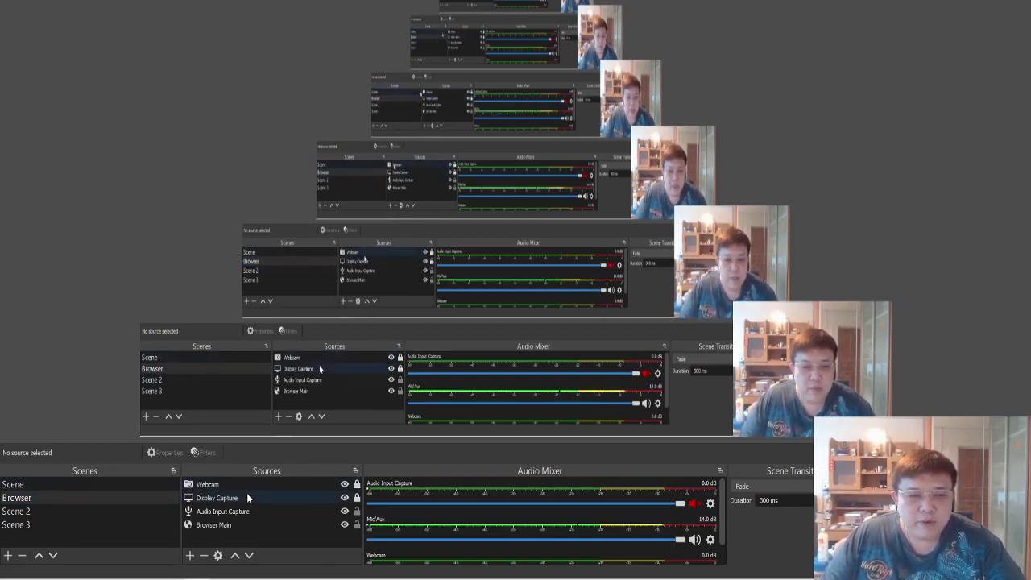
- Switch to the full-screen webcam scene to view its output, and return to the Browser scene
click(111, 484)
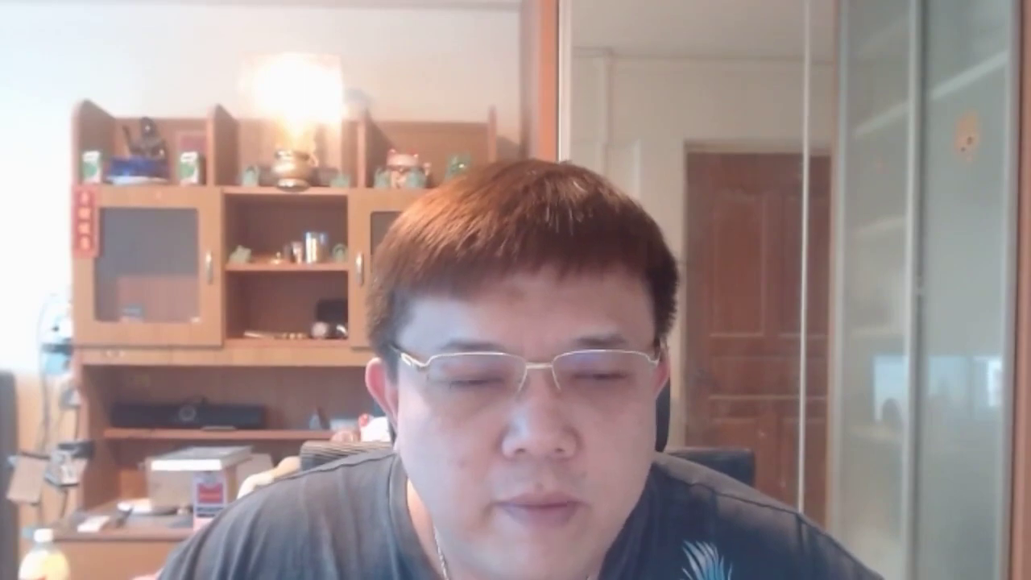
click(91, 497)
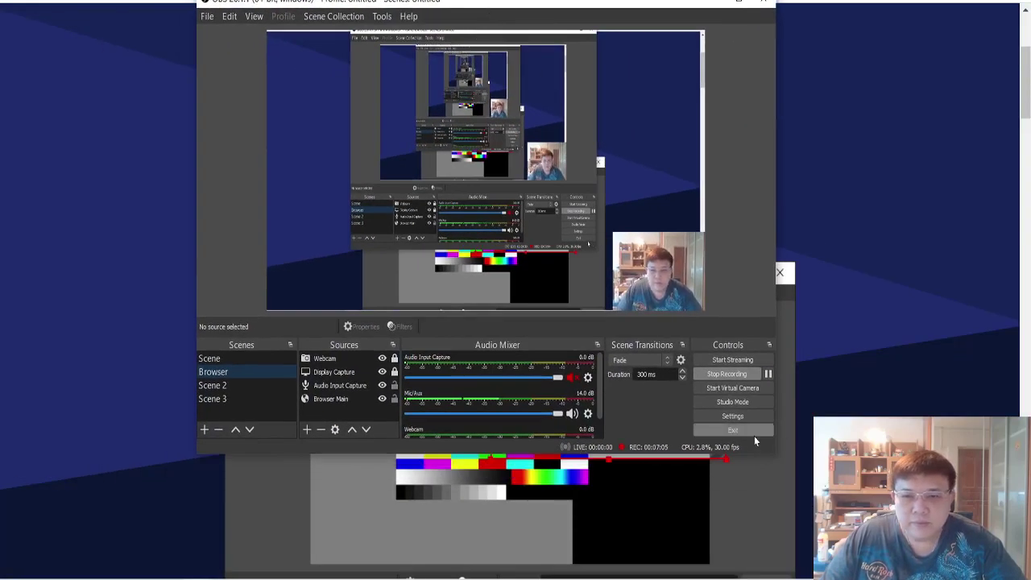
- Examine the General, Stream and Output pages of the settings and close the settings without saving
click(751, 419)
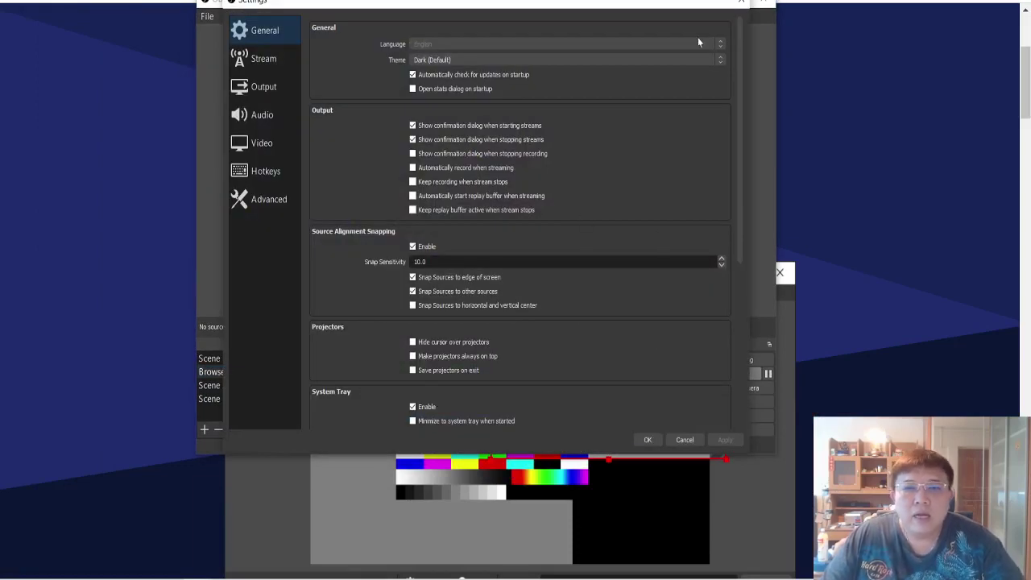
drag(557, 4, 594, 13)
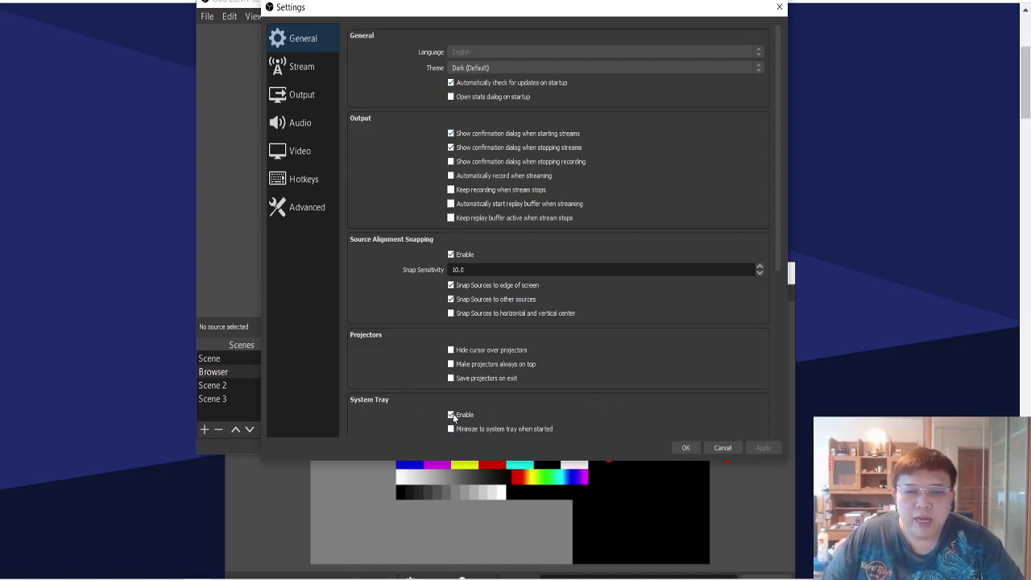
click(297, 72)
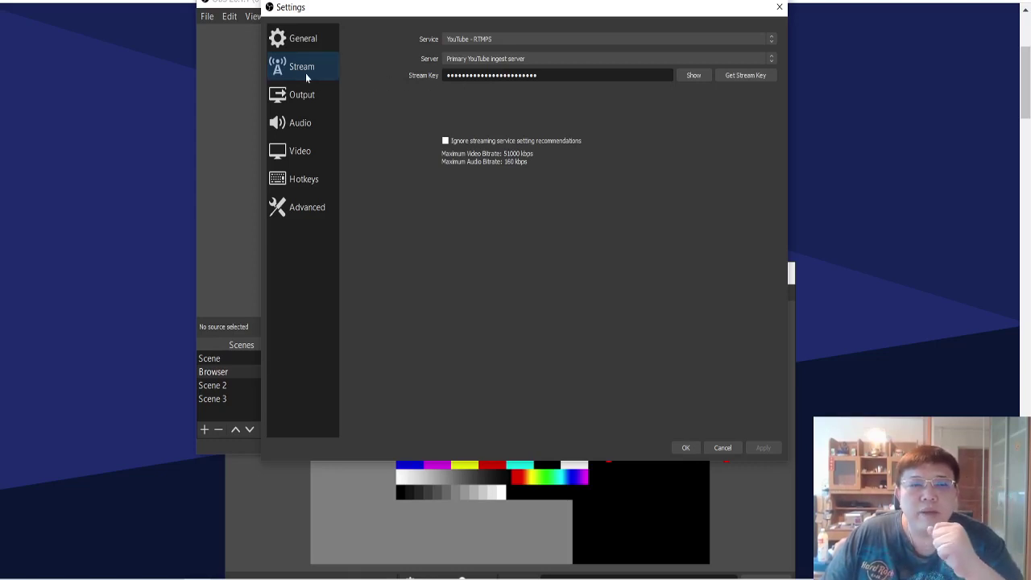
click(301, 107)
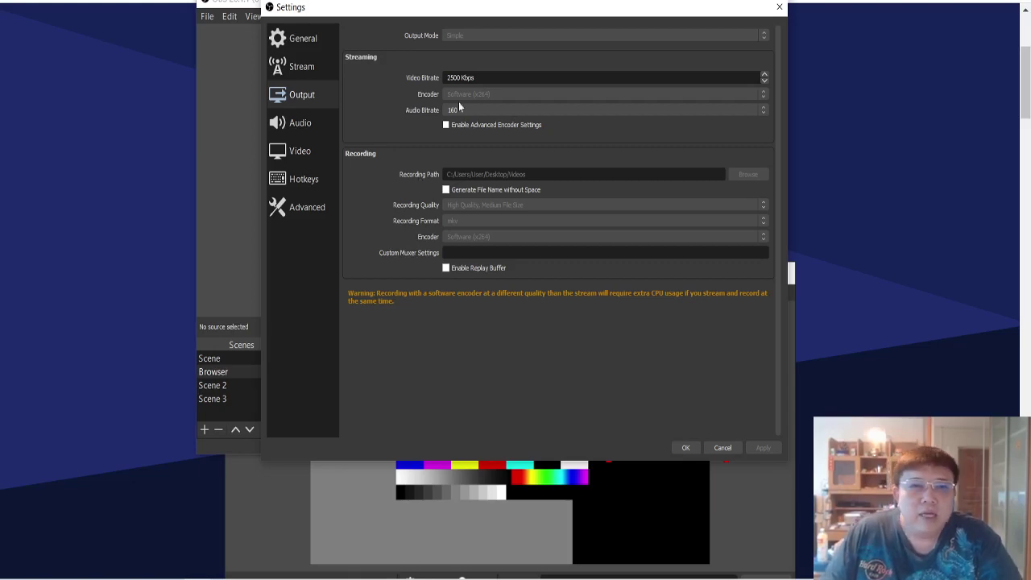
drag(495, 8, 0, 8)
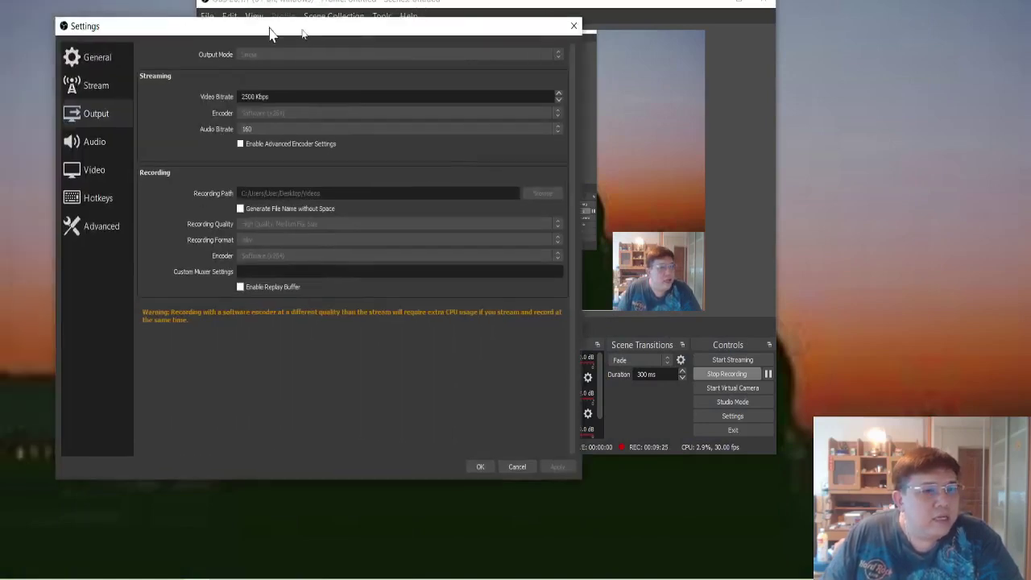
drag(271, 28, 460, 1)
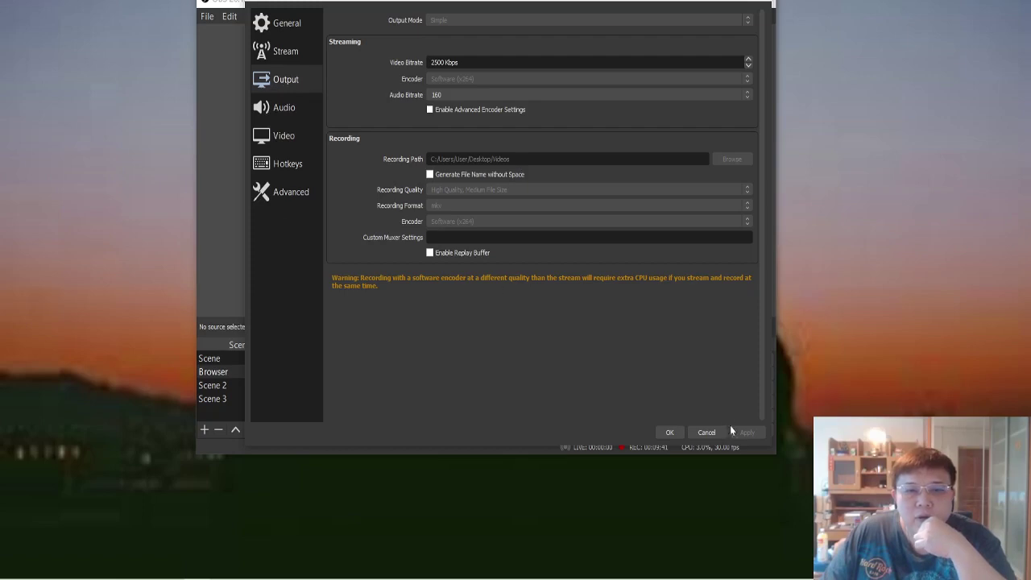
click(705, 432)
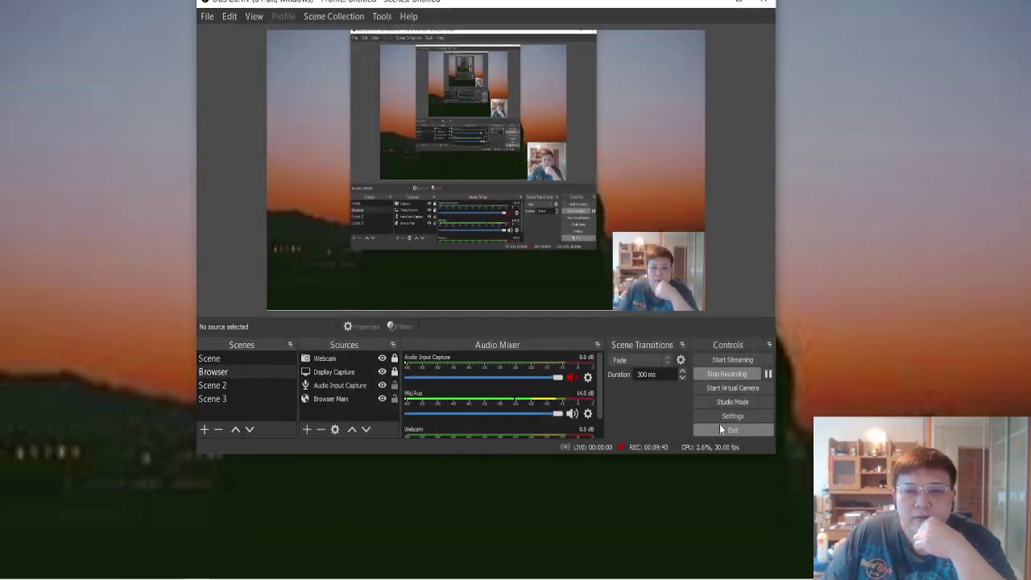
- Reopen the settings and review the Output, Audio and Video options, including the audio devices and push-to-talk entries
click(728, 416)
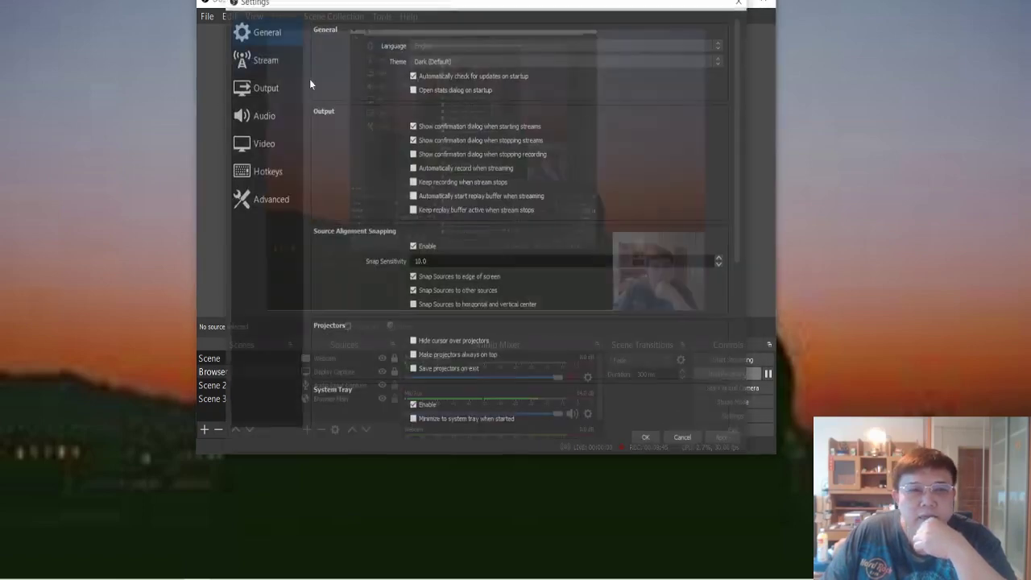
click(265, 92)
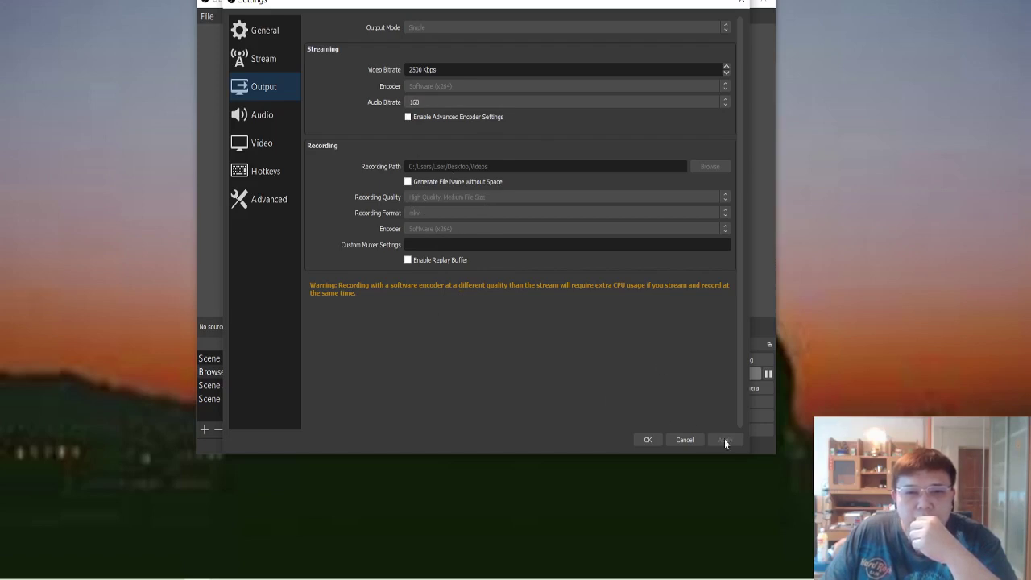
click(276, 116)
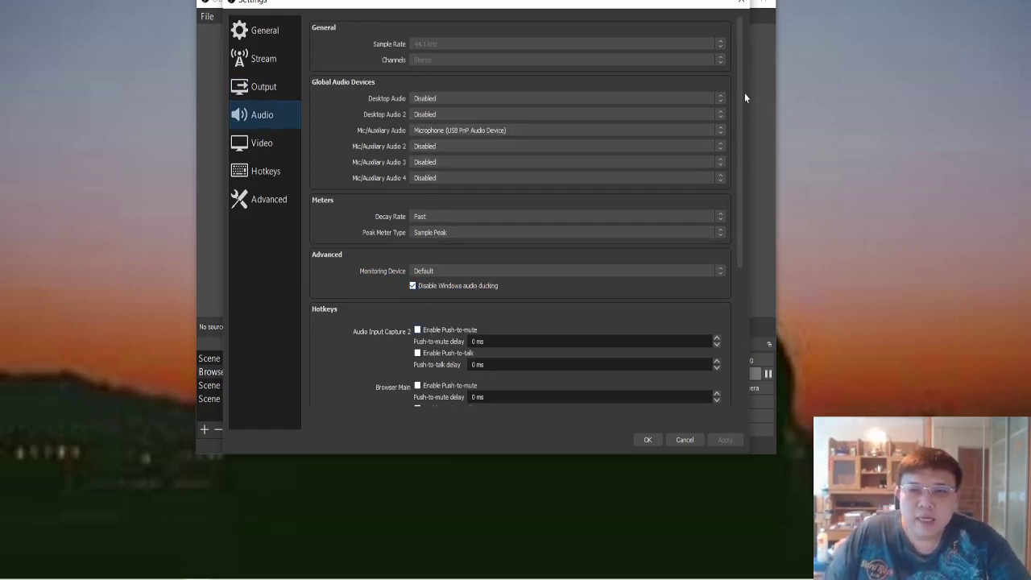
drag(741, 86, 737, 214)
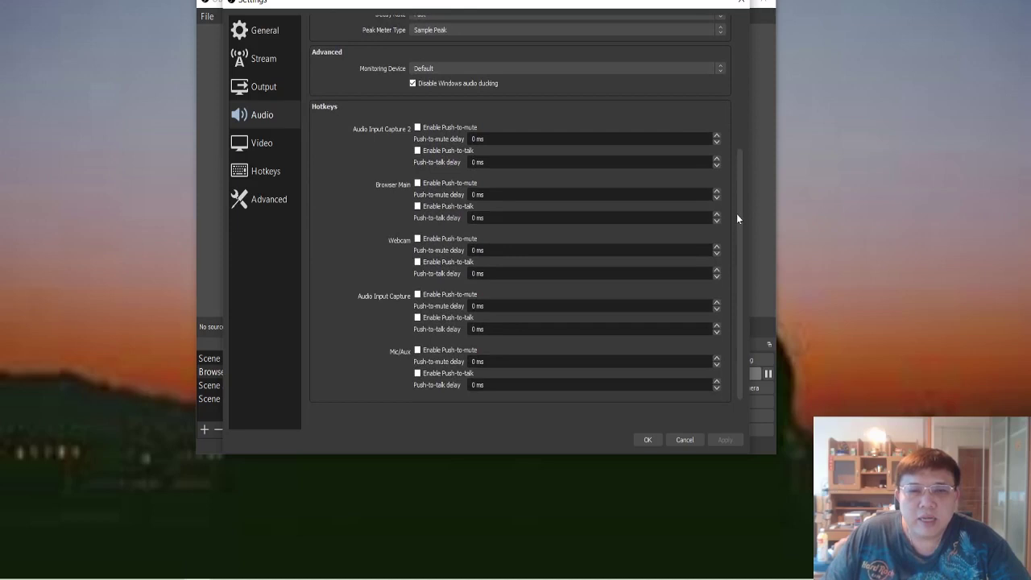
drag(736, 214, 735, 62)
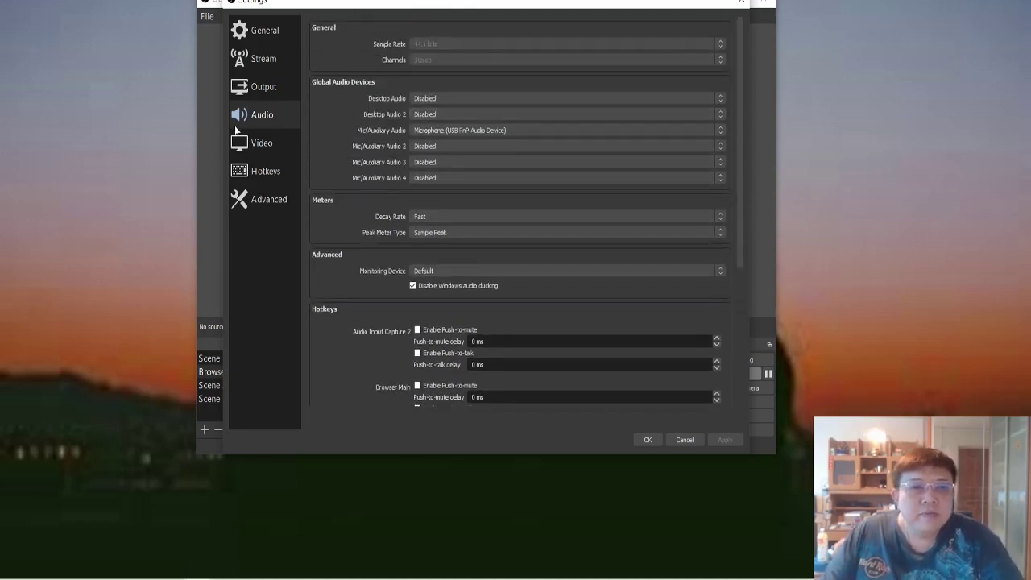
click(255, 144)
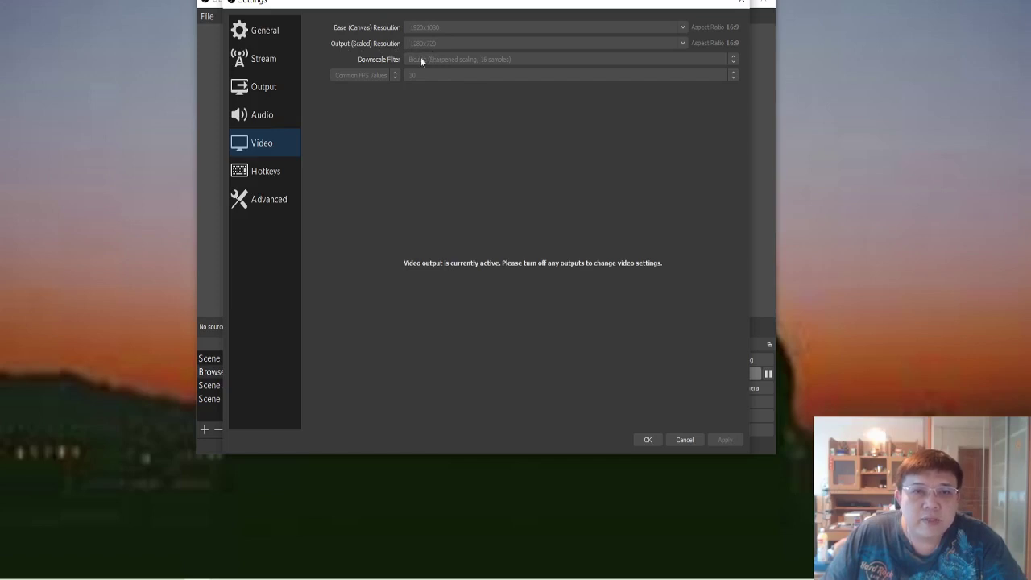
- Review the hotkey assignments for streaming, recording and switching to each scene
click(272, 178)
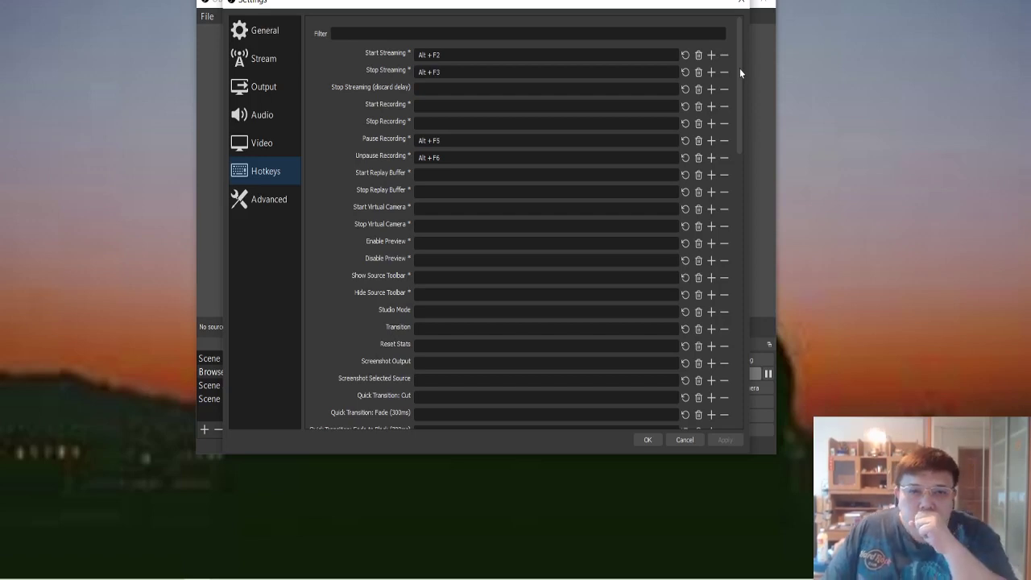
drag(739, 69, 733, 205)
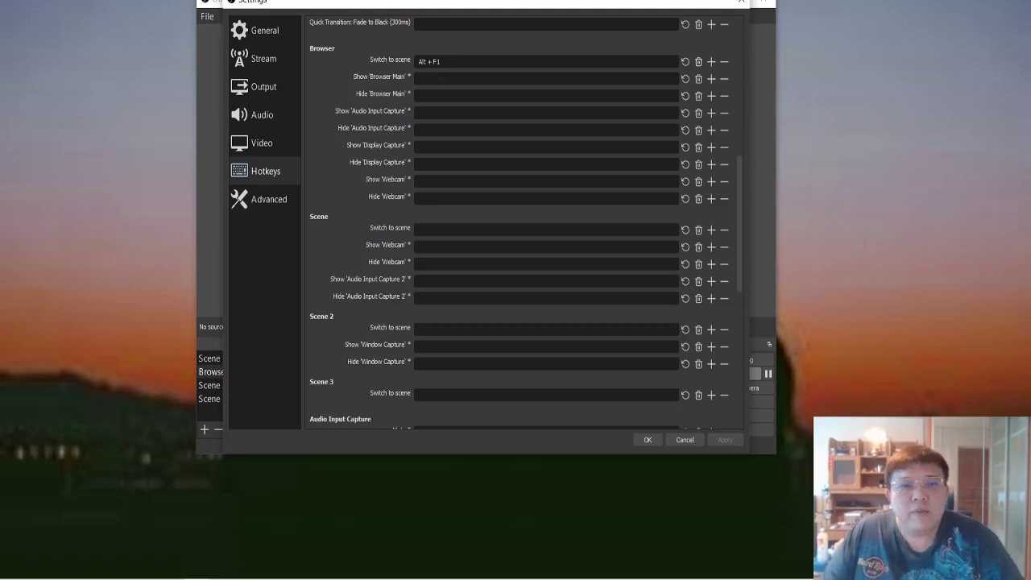
scroll(516, 226, up, 3)
scroll(440, 151, up, 2)
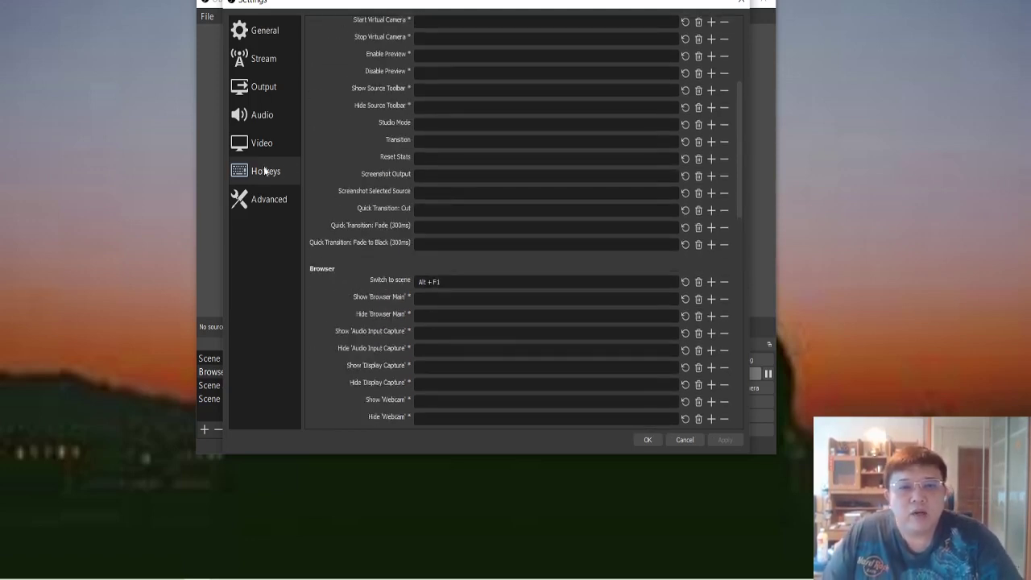
scroll(440, 150, up, 2)
scroll(469, 136, up, 2)
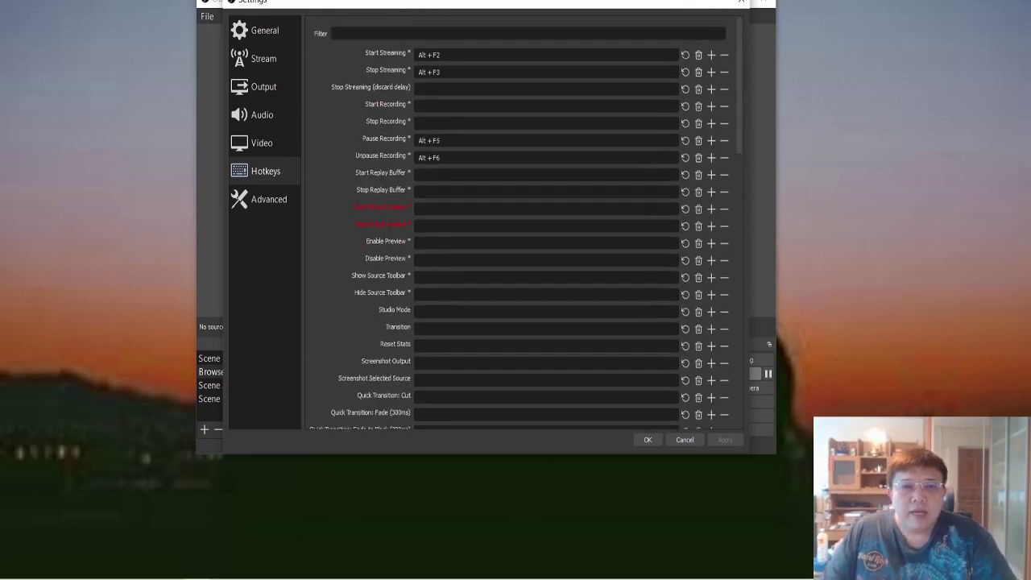
scroll(469, 136, down, 3)
scroll(469, 136, down, 3)
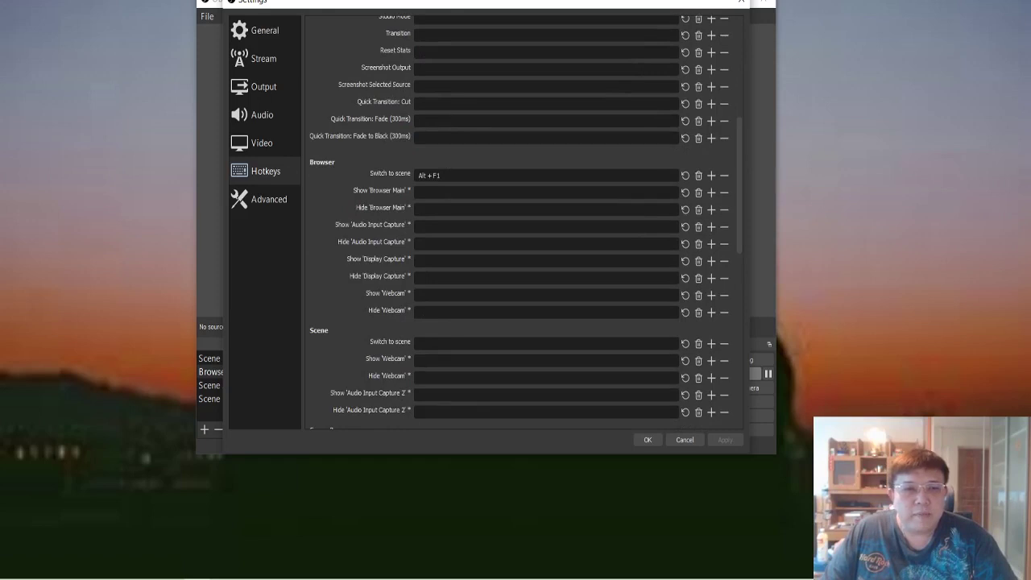
- Review the Advanced settings for recording, stream delay and reconnection, and recheck the Output settings
click(278, 200)
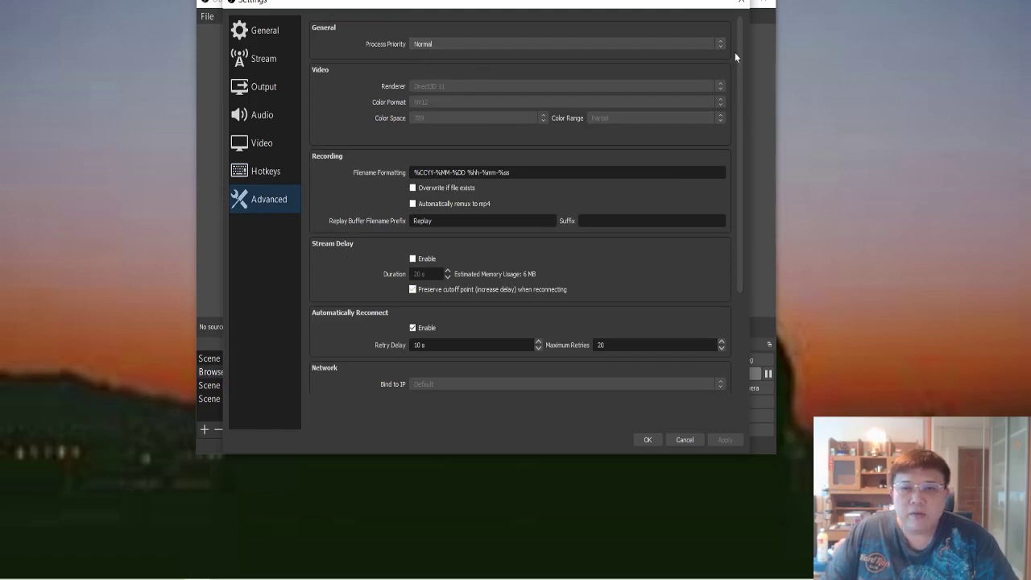
drag(739, 52, 741, 13)
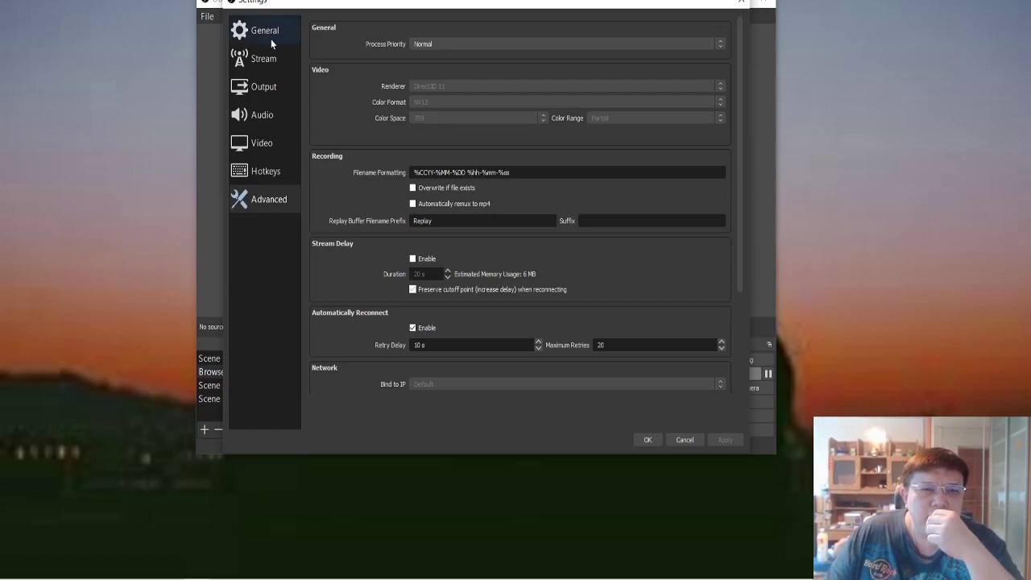
click(256, 86)
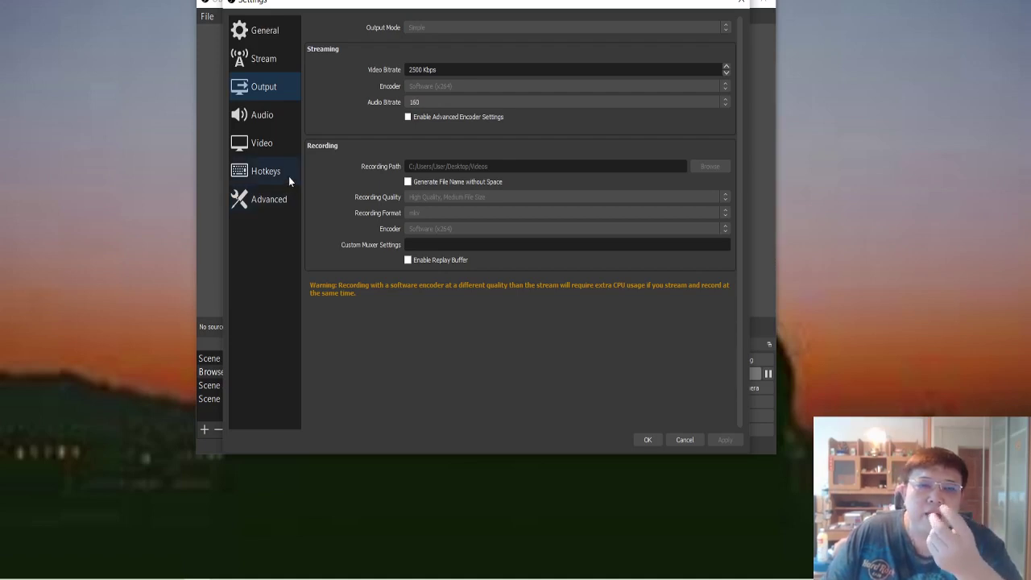
click(285, 208)
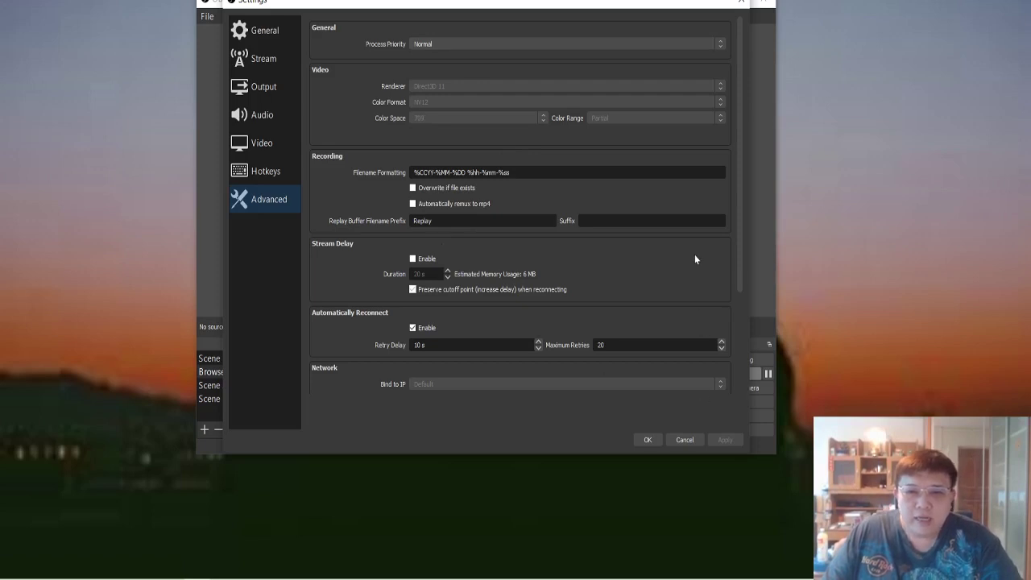
- Review the remaining Advanced settings, including Network, Sources and hotkey focus behavior, and close the settings
scroll(695, 258, down, 3)
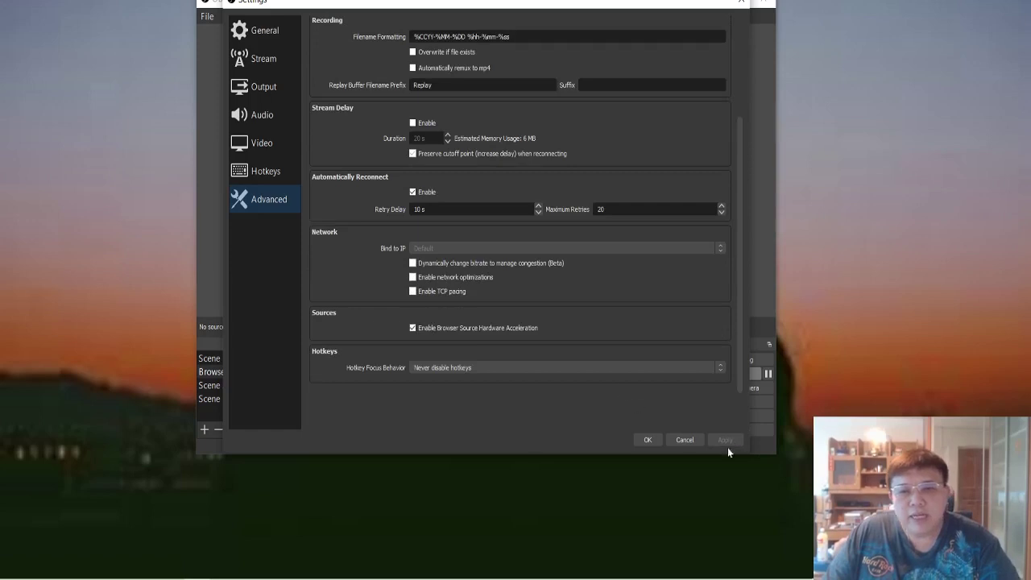
scroll(502, 242, up, 3)
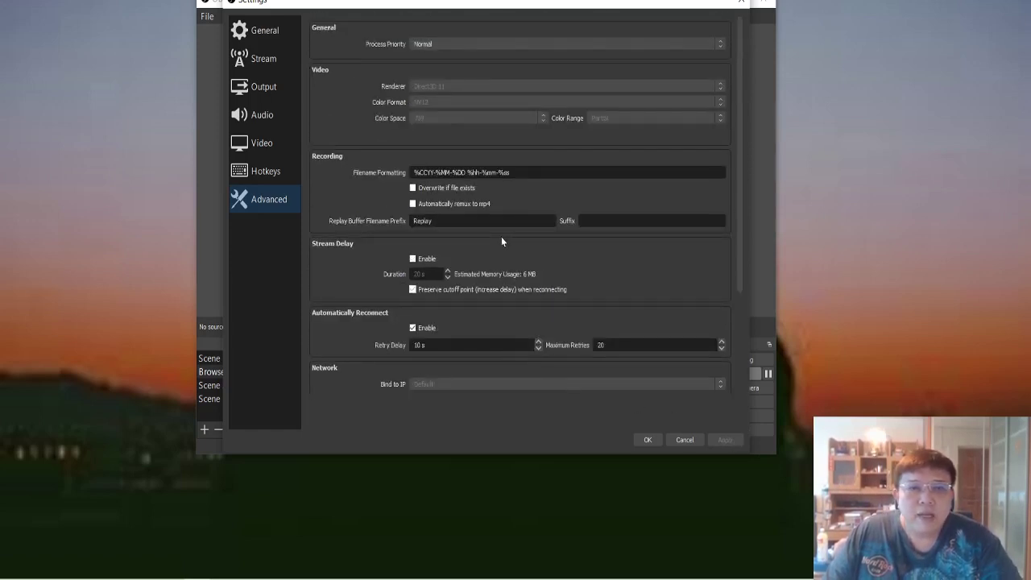
click(648, 439)
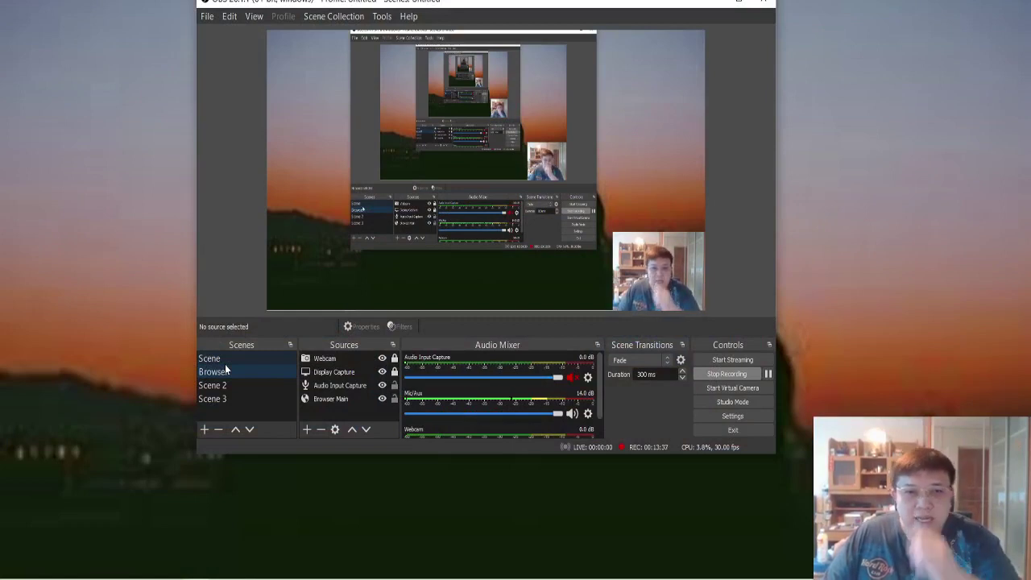
- Switch between the Browser scene and Scene, and hide and show the Webcam source in the Browser scene
click(227, 370)
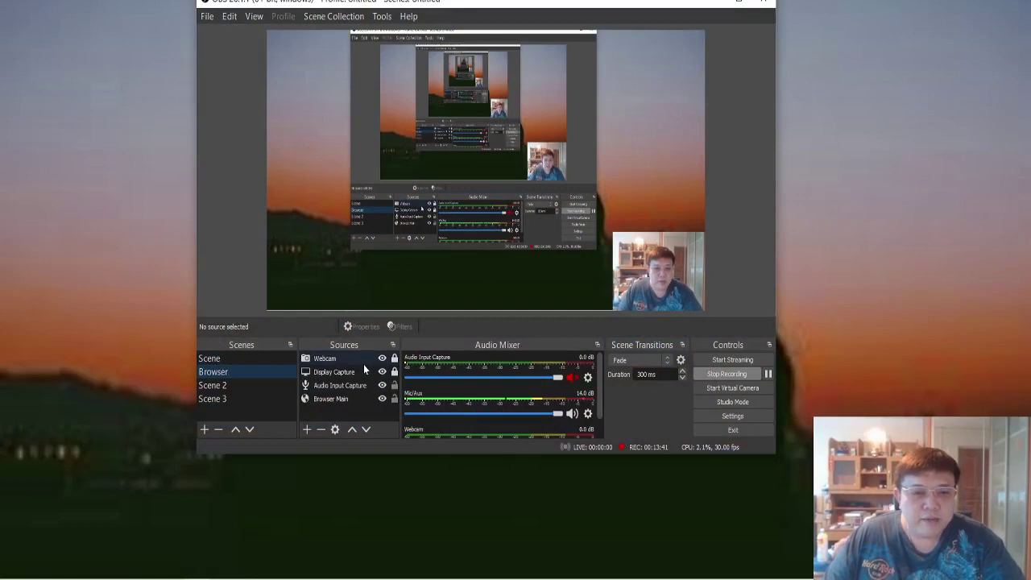
click(261, 357)
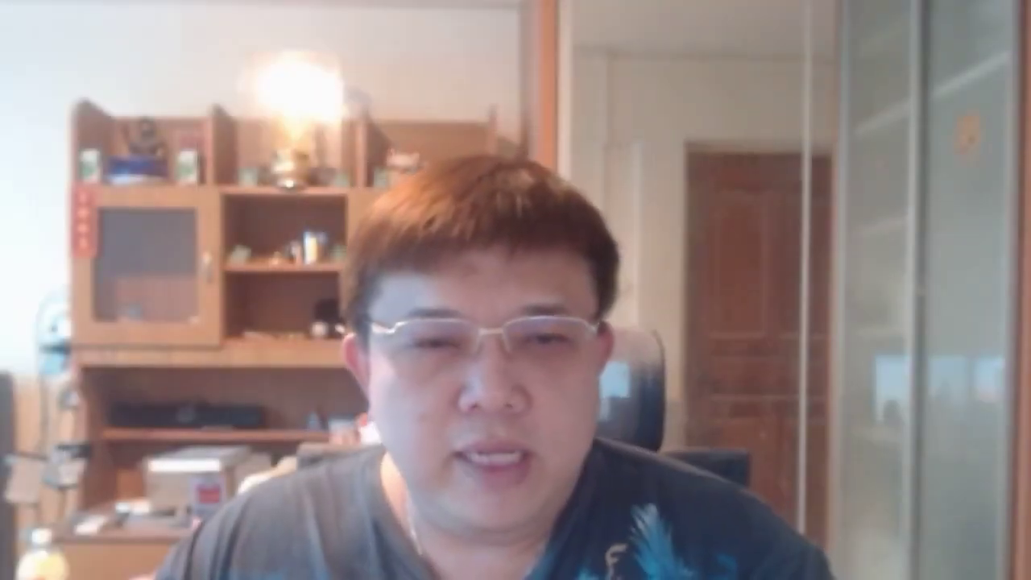
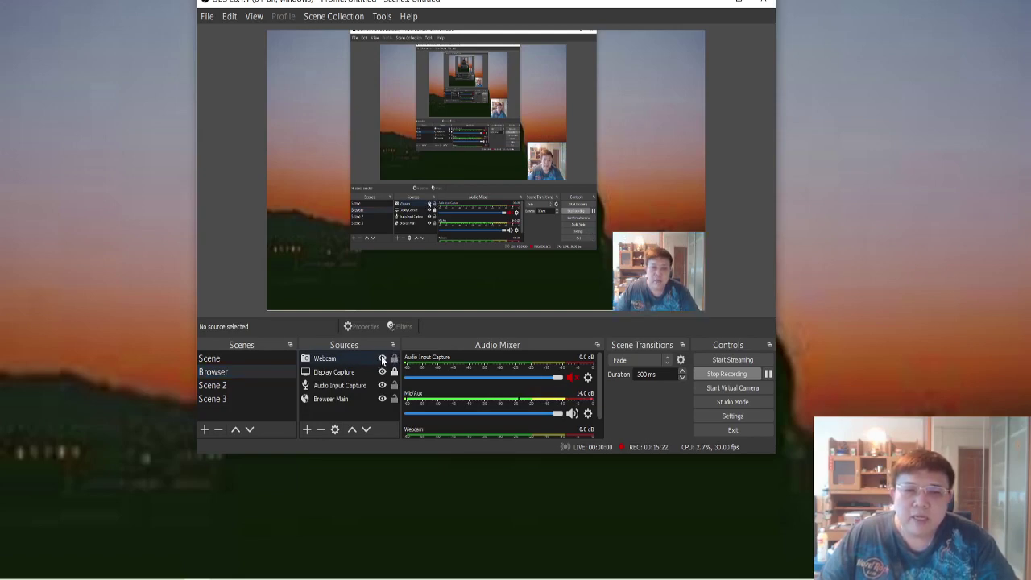
click(382, 359)
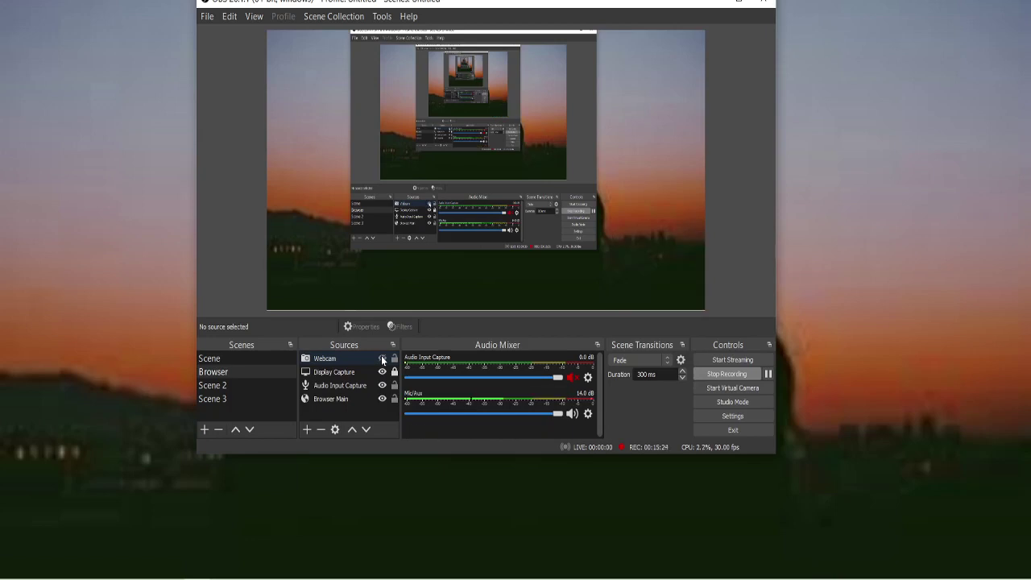
click(383, 359)
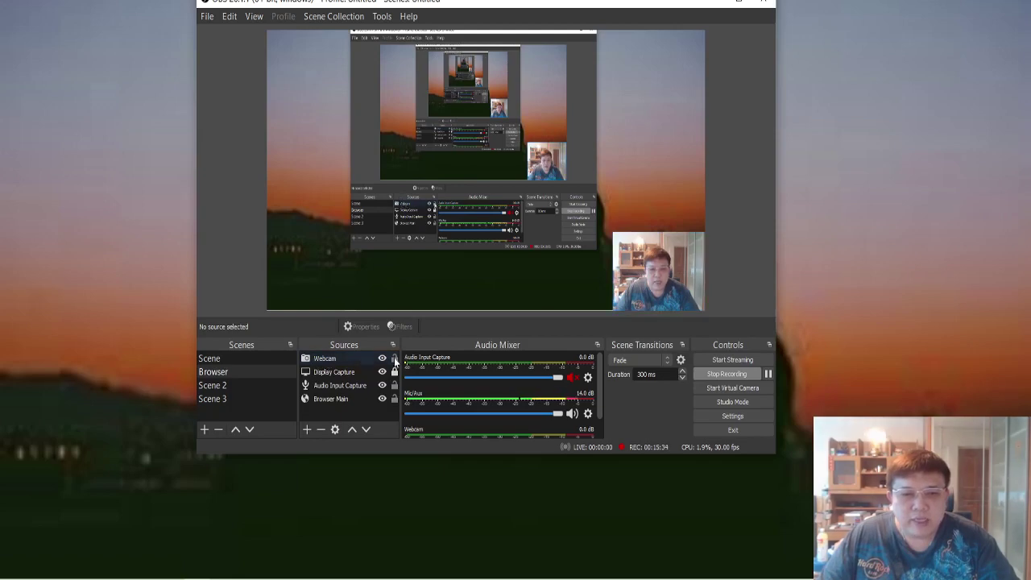
- Try enlarging and moving the Webcam source, place it small in the canvas's lower-right corner, and lock it
click(329, 359)
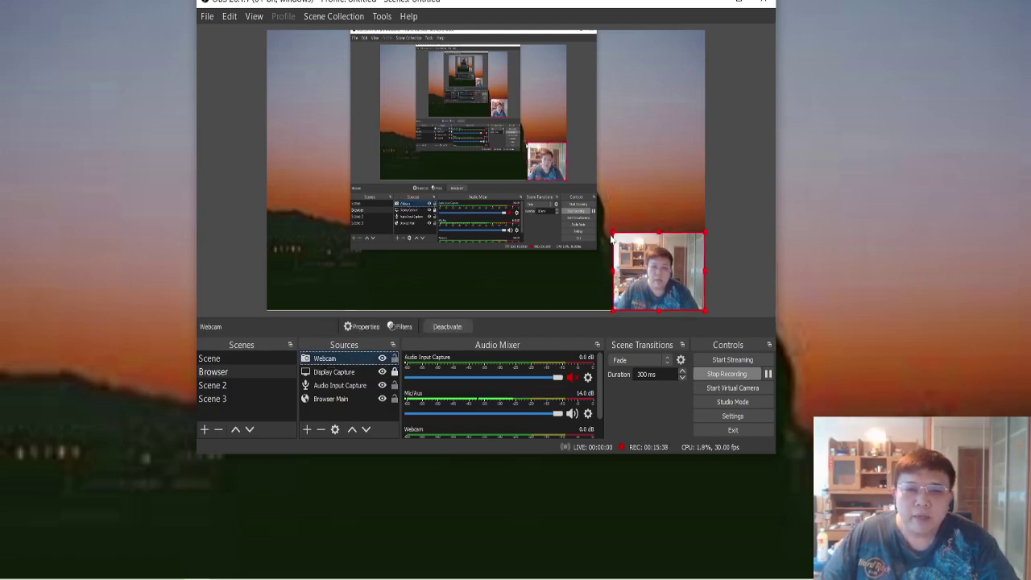
drag(615, 233, 465, 100)
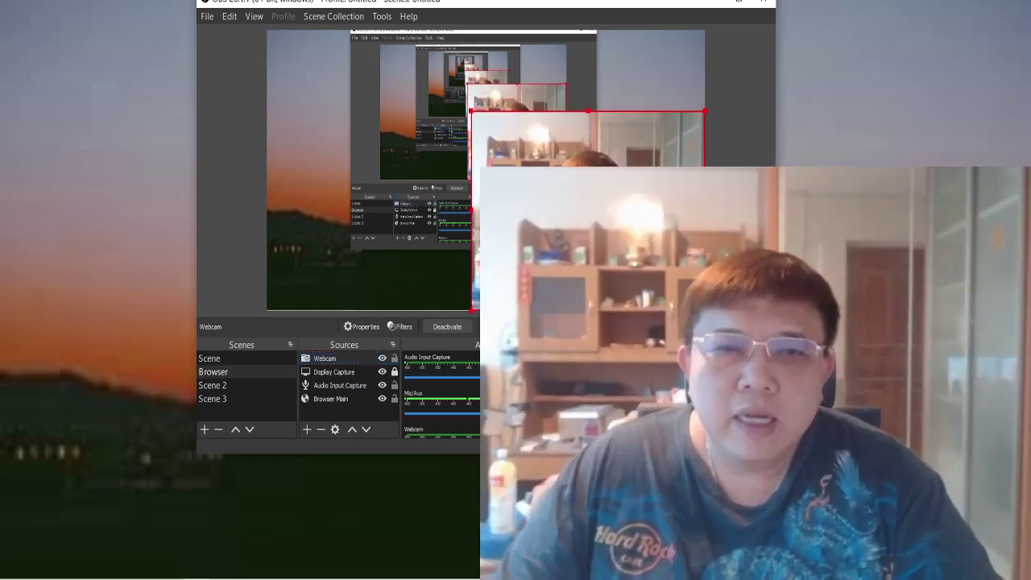
drag(588, 209, 478, 161)
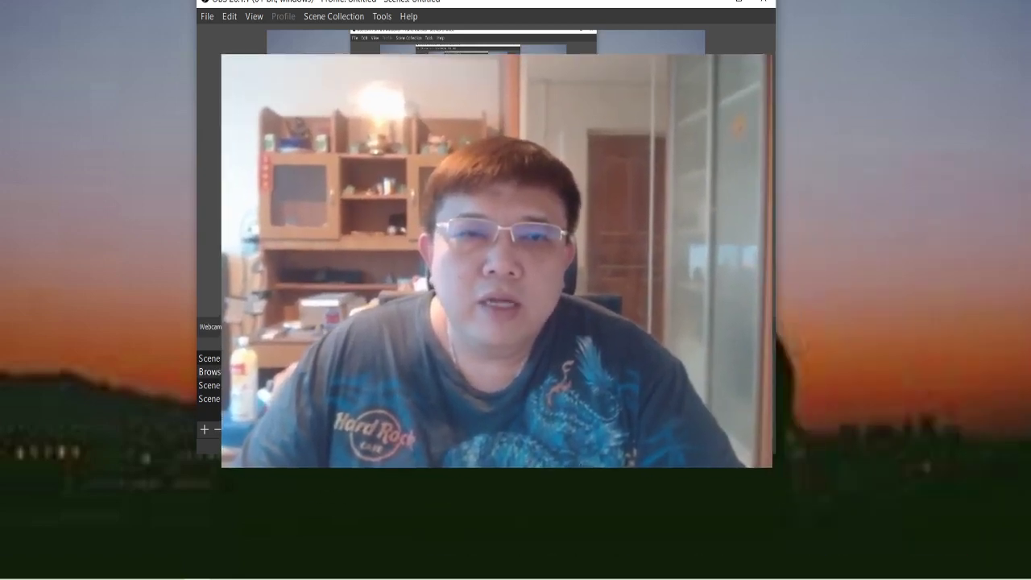
drag(359, 53, 604, 236)
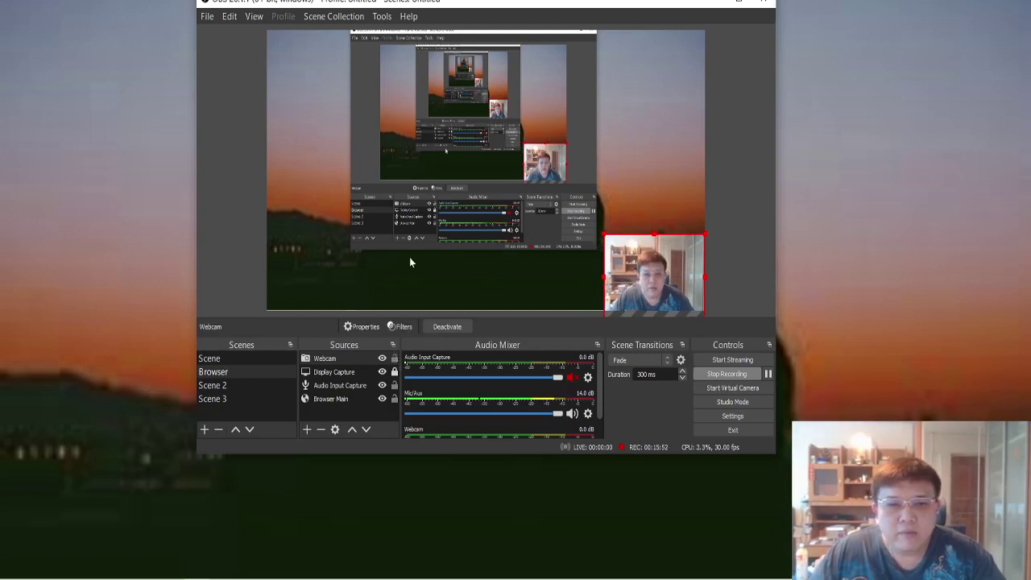
click(394, 359)
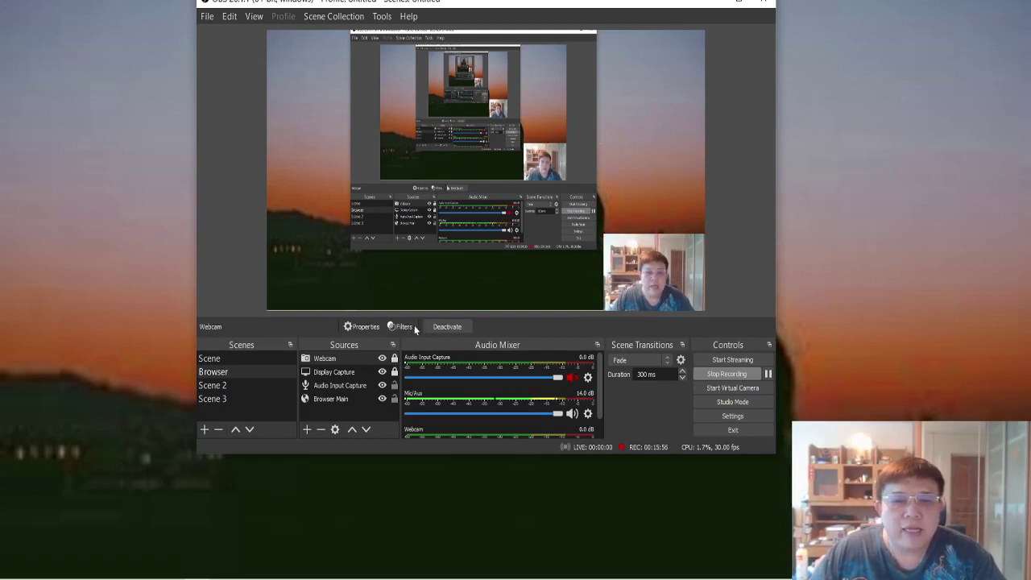
- Unlock the Display Capture source, try moving and resizing it, and align it with the canvas's top-left corner
click(337, 376)
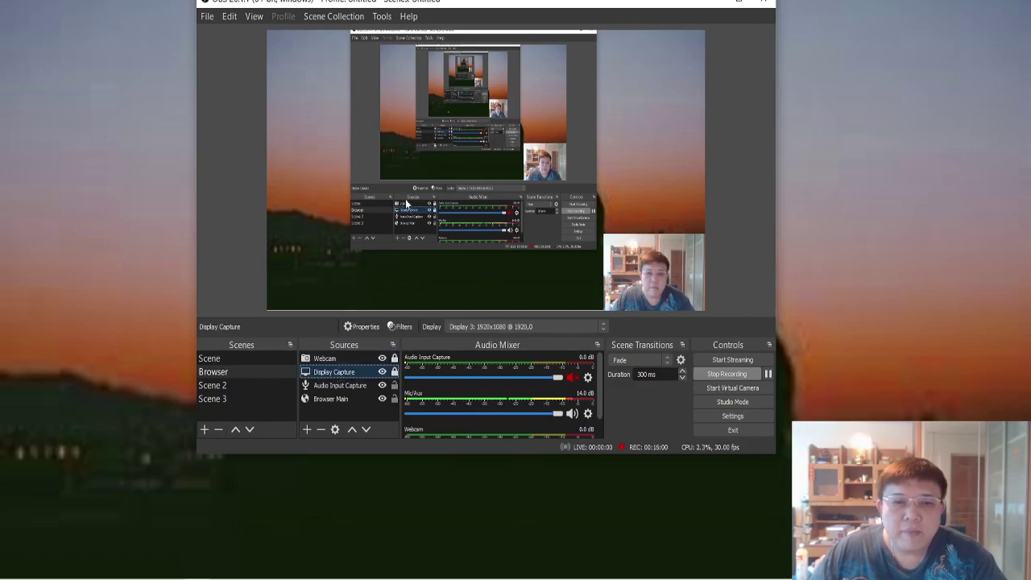
click(394, 371)
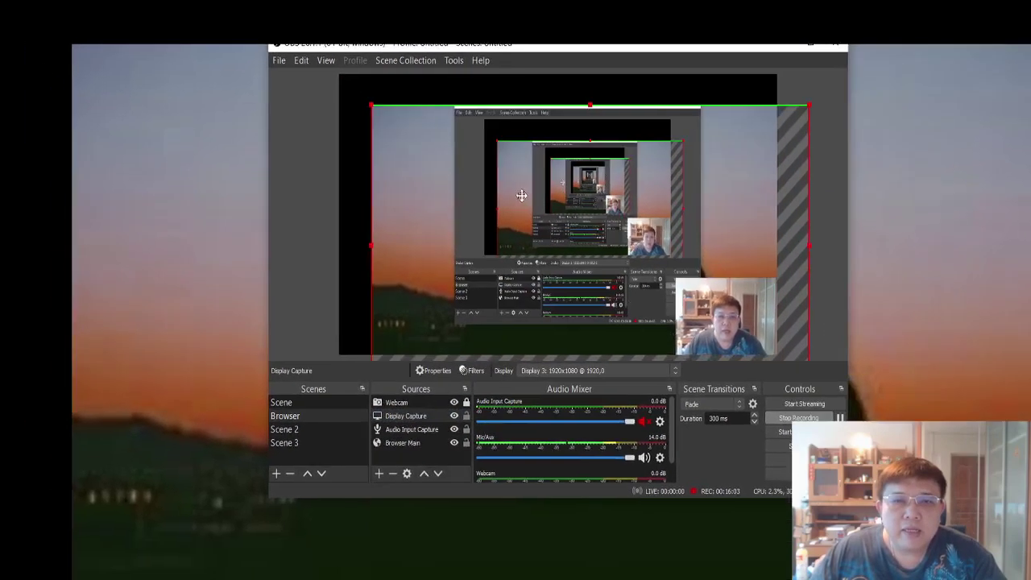
drag(521, 195, 496, 215)
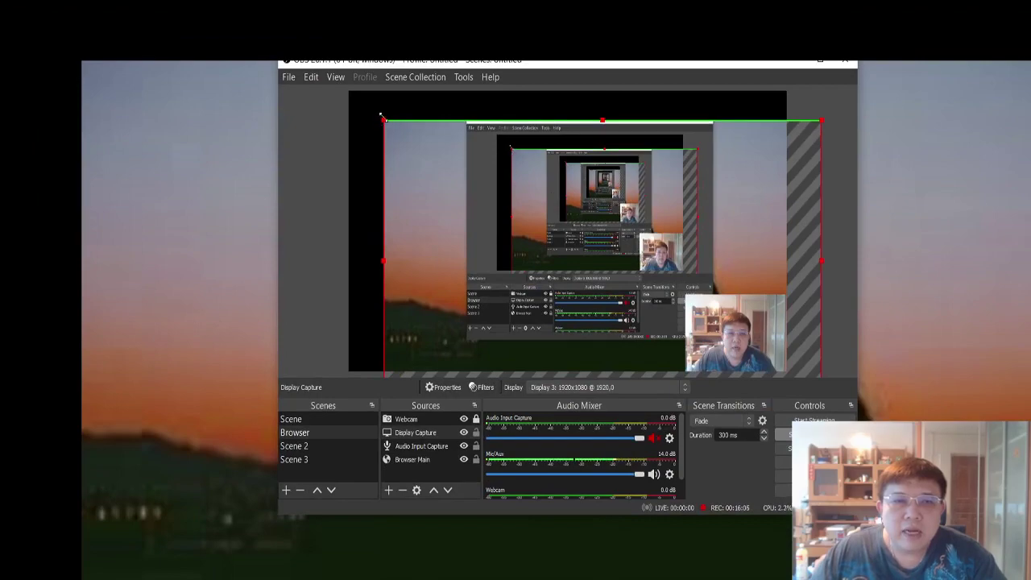
drag(382, 118, 364, 169)
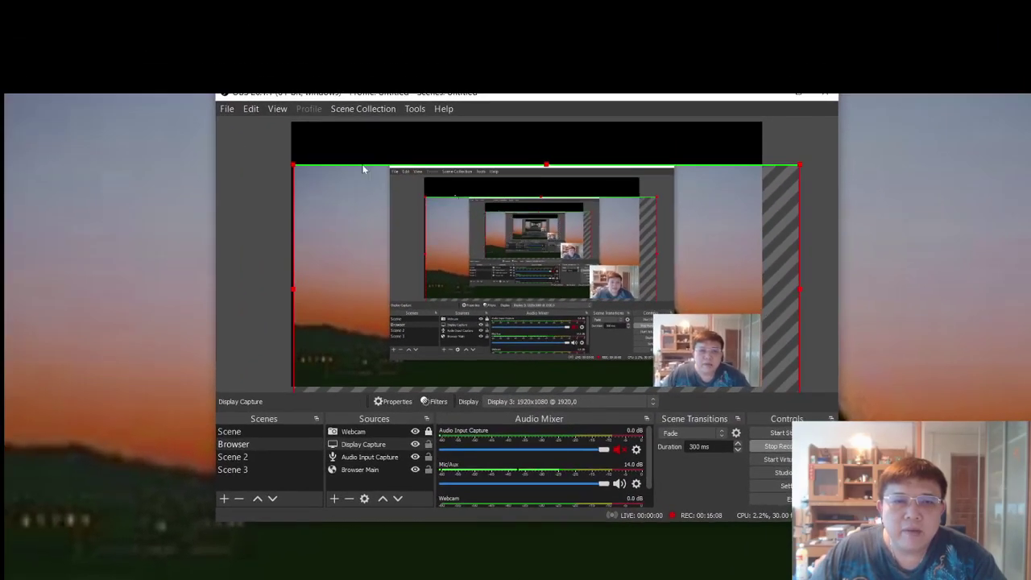
drag(459, 233, 437, 85)
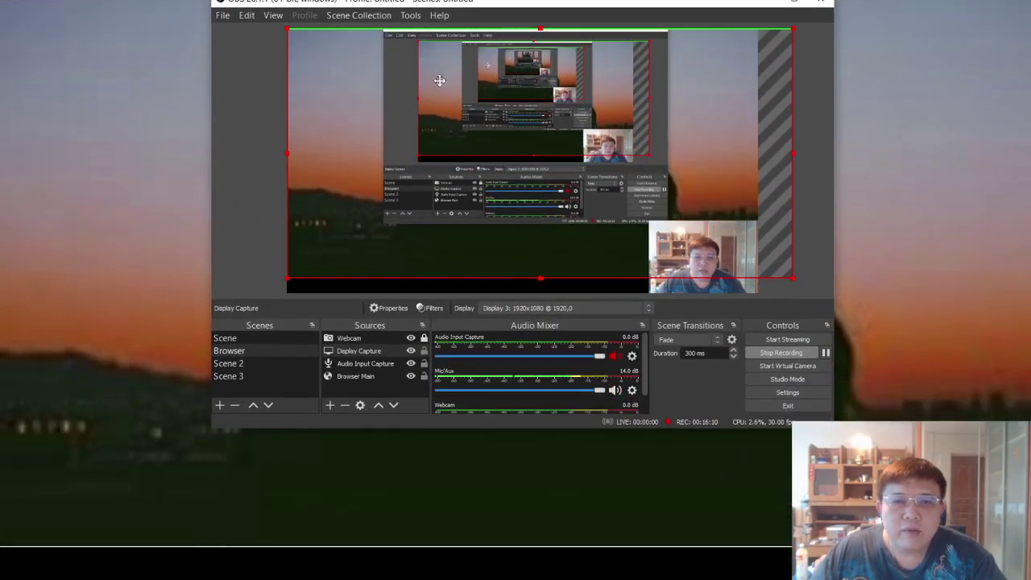
- Stretch the Display Capture source down to the canvas's bottom edge so it fills the canvas, and lock it
drag(540, 279, 537, 290)
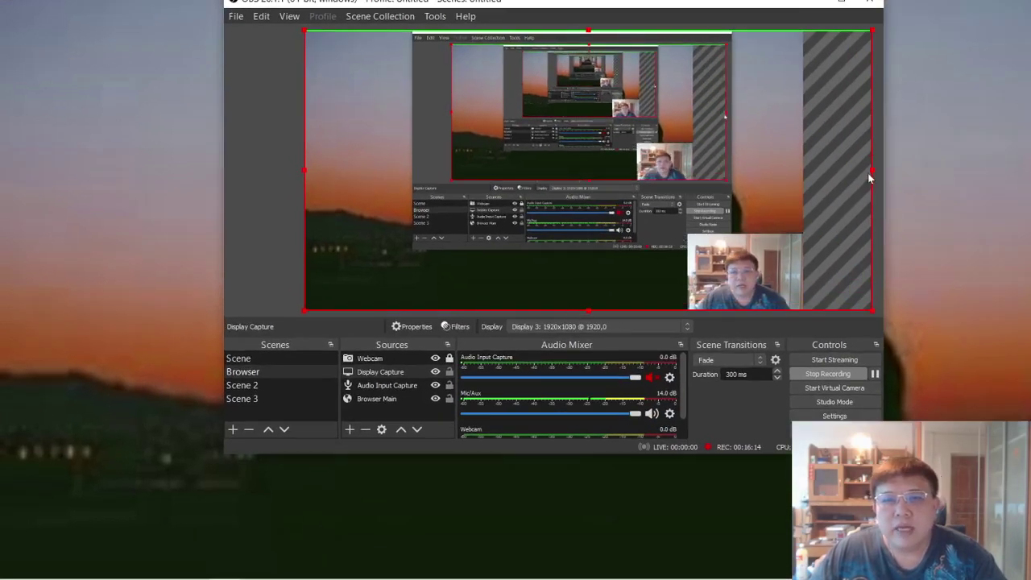
drag(871, 171, 746, 163)
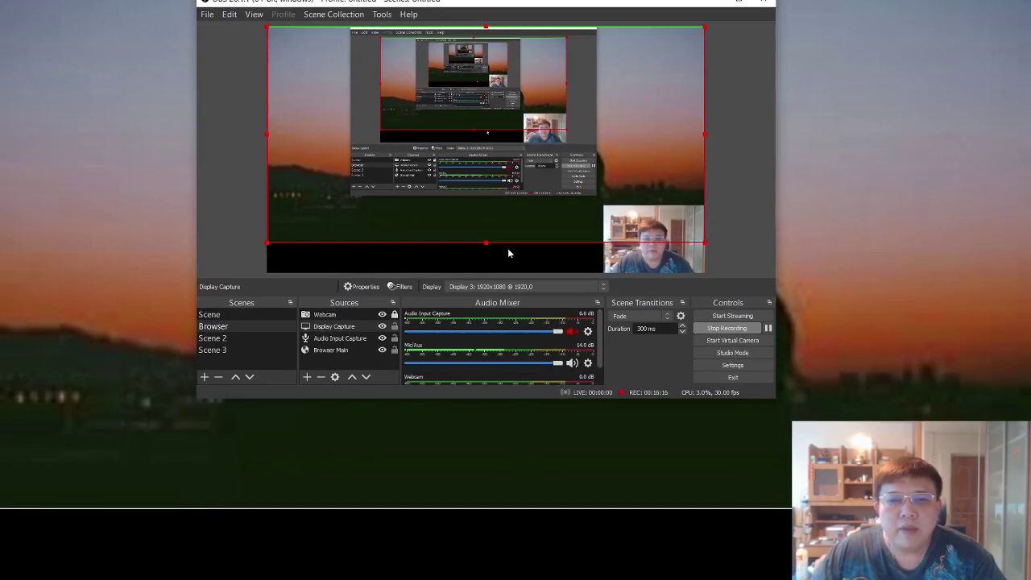
drag(485, 242, 486, 272)
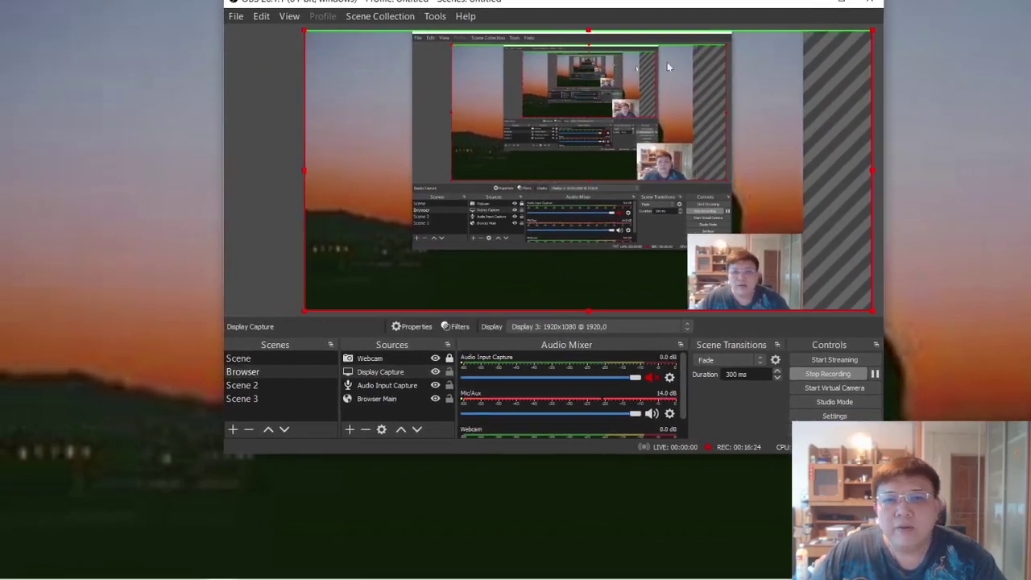
click(450, 372)
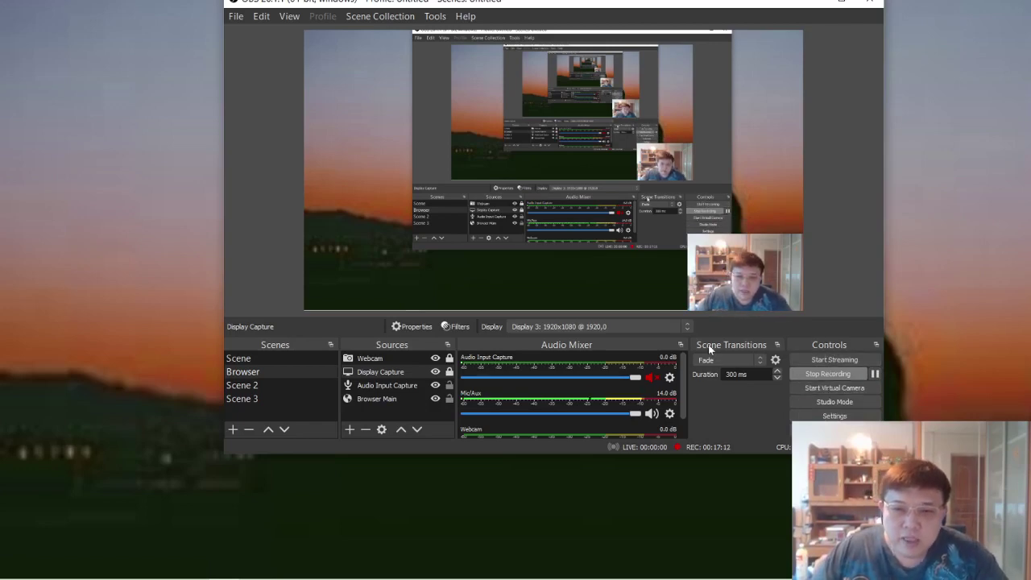
- Review the available scene transition types and keep Fade as the transition
click(761, 359)
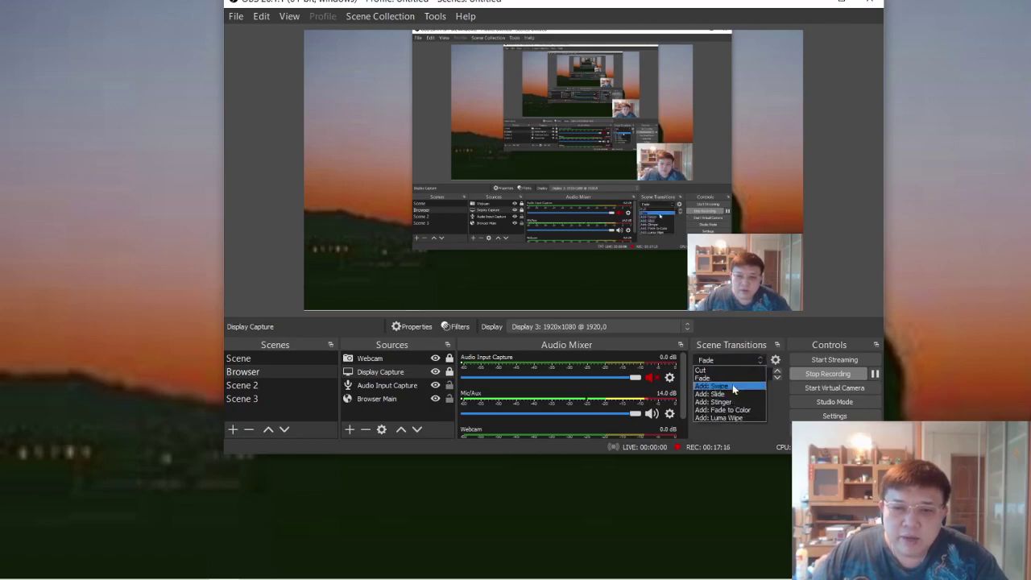
click(735, 379)
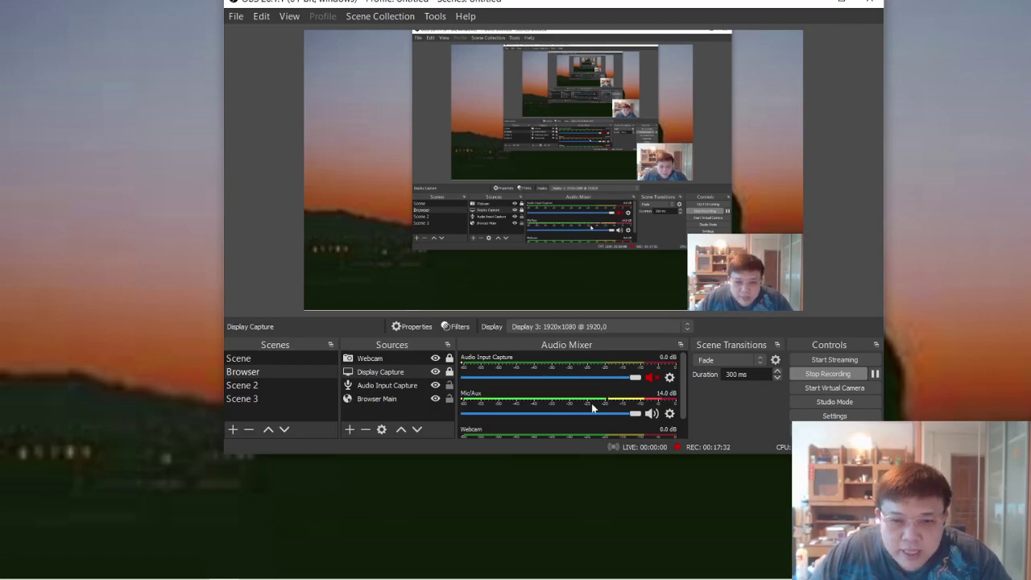
- Examine the audio mixer sources and the Advanced Audio Properties for volume, sync offset, monitoring and tracks
scroll(594, 409, down, 1)
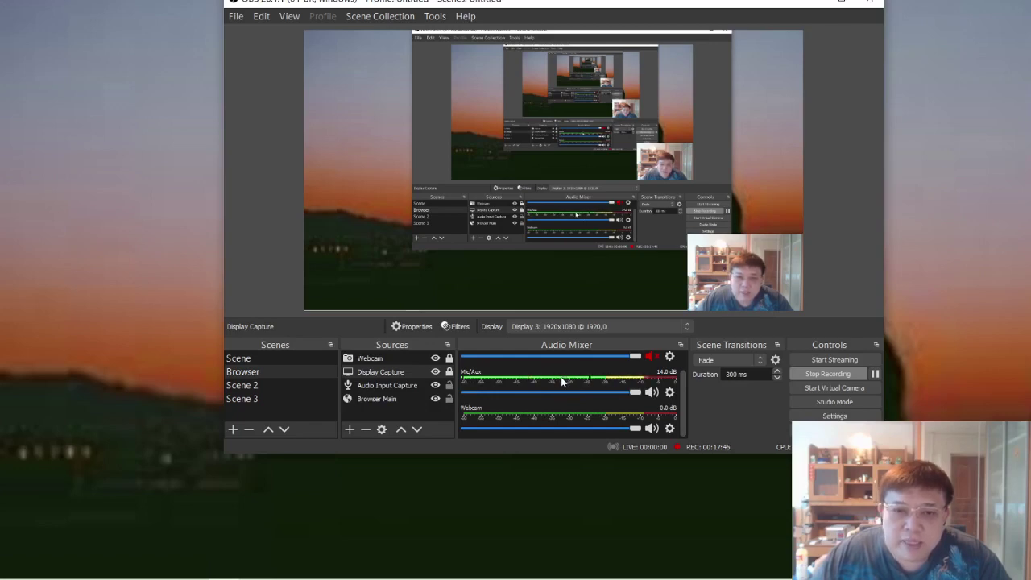
scroll(562, 381, up, 1)
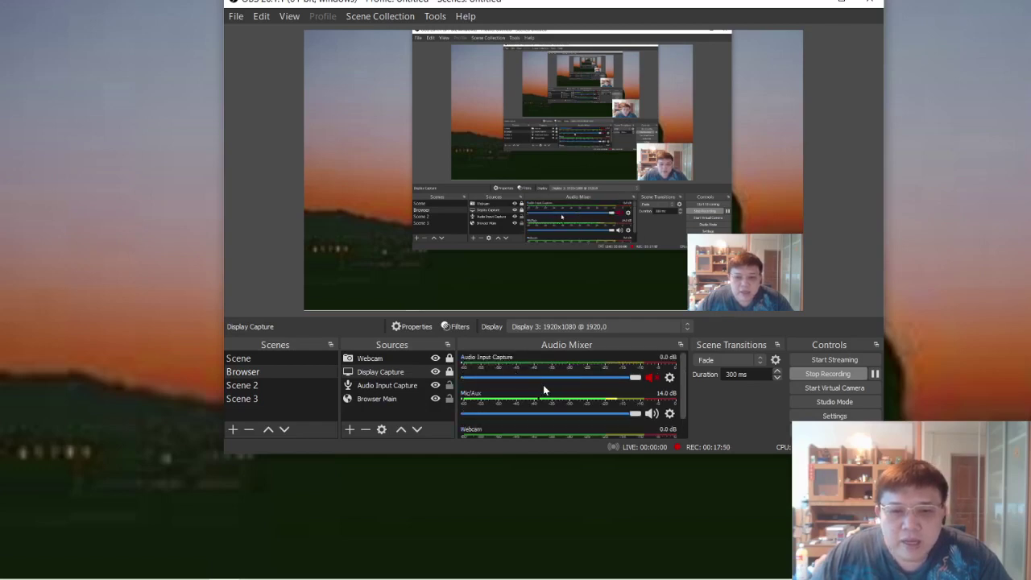
click(671, 413)
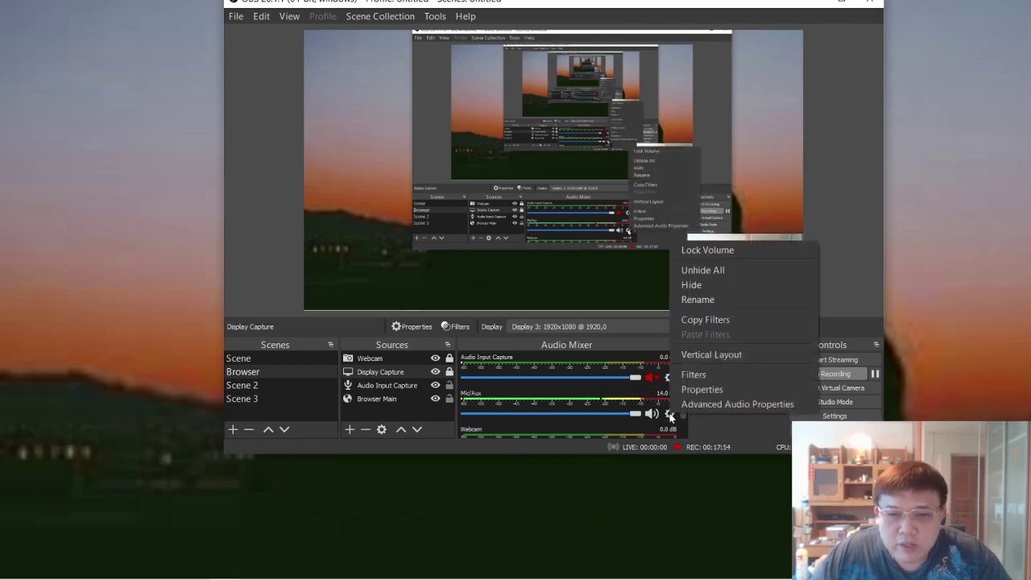
click(719, 405)
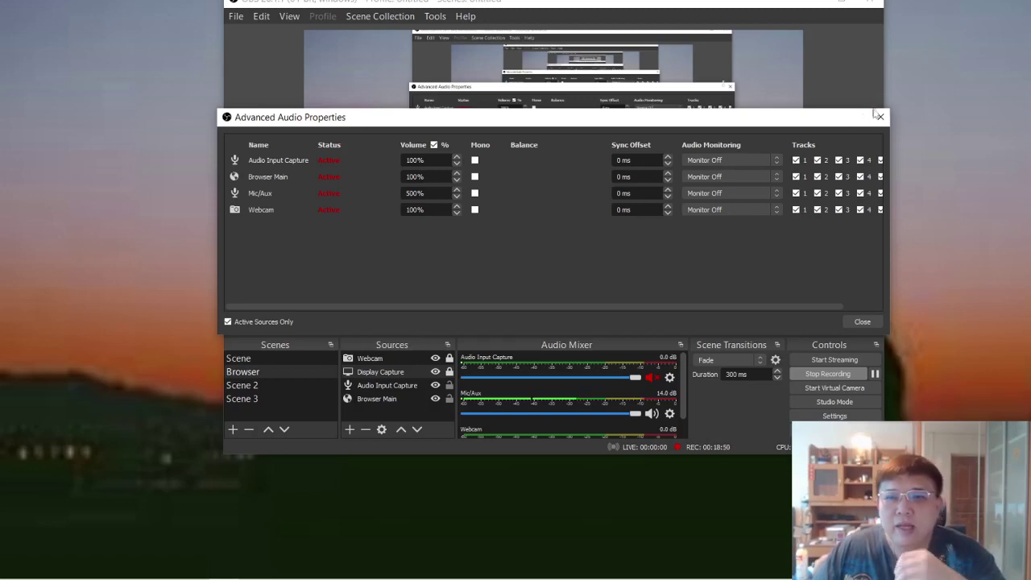
click(862, 321)
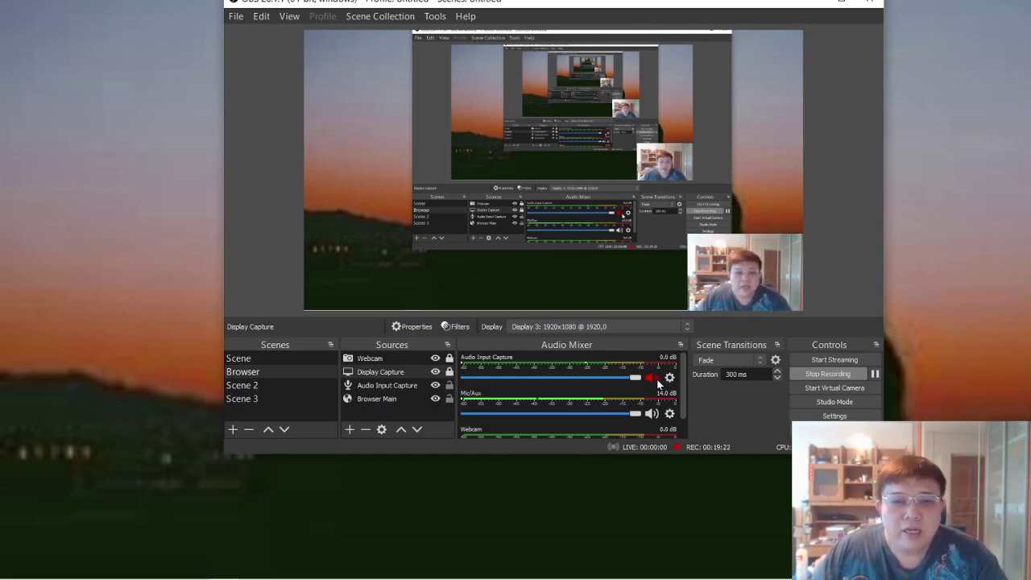
- Unmute Audio Input Capture in the audio mixer and mute it again
click(658, 384)
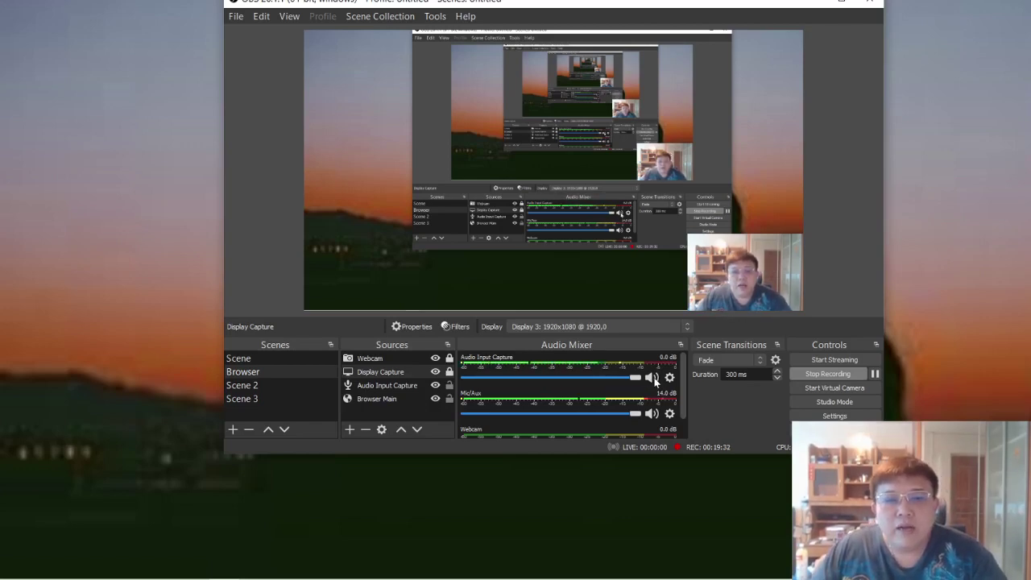
click(653, 380)
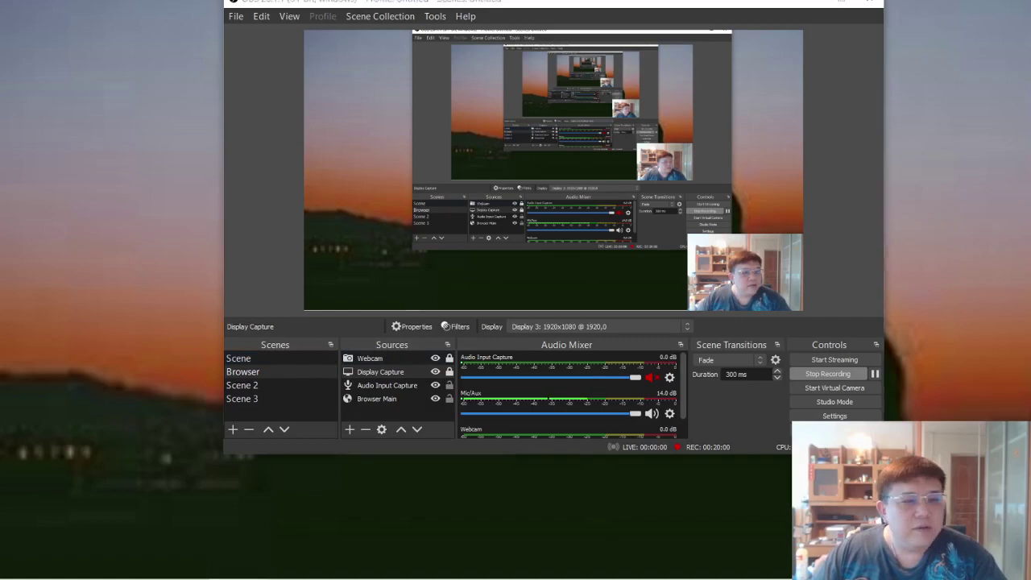
- Switch to the OBS.pptx presentation in PowerPoint, review the diagram of two scenes and their sources, and return to OBS
key(alt+Tab)
drag(519, 109, 696, 11)
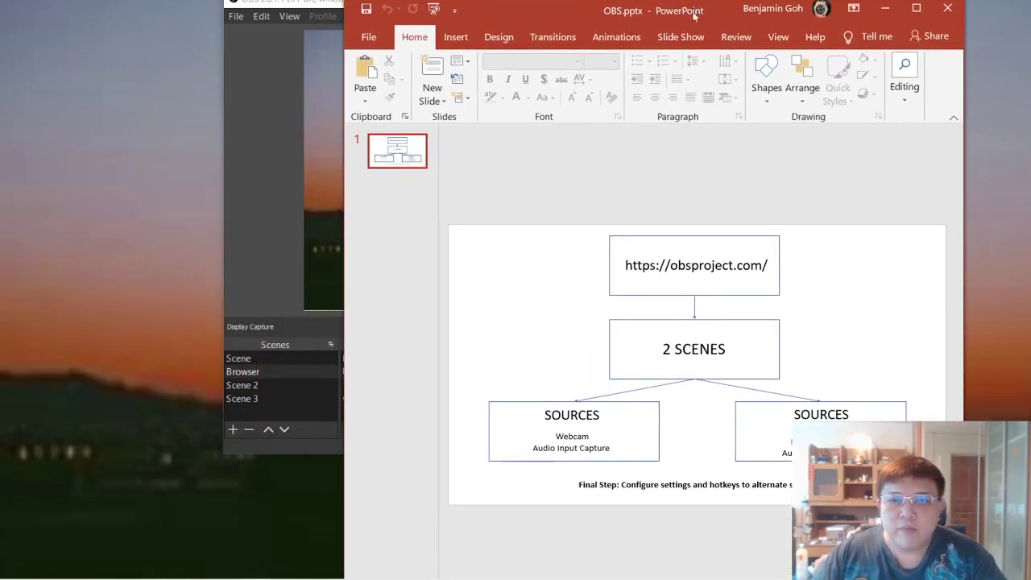
click(920, 8)
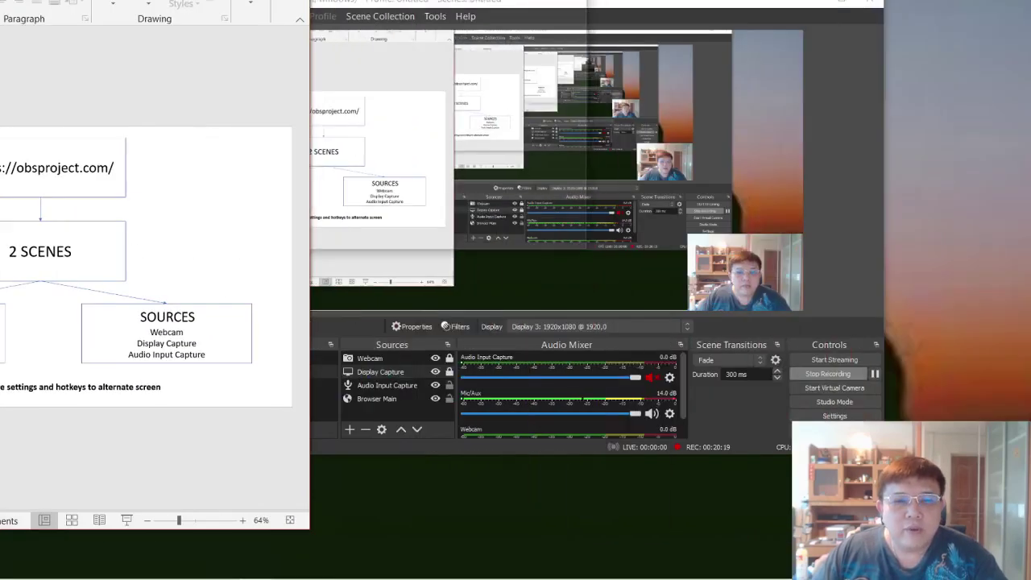
key(super+Down)
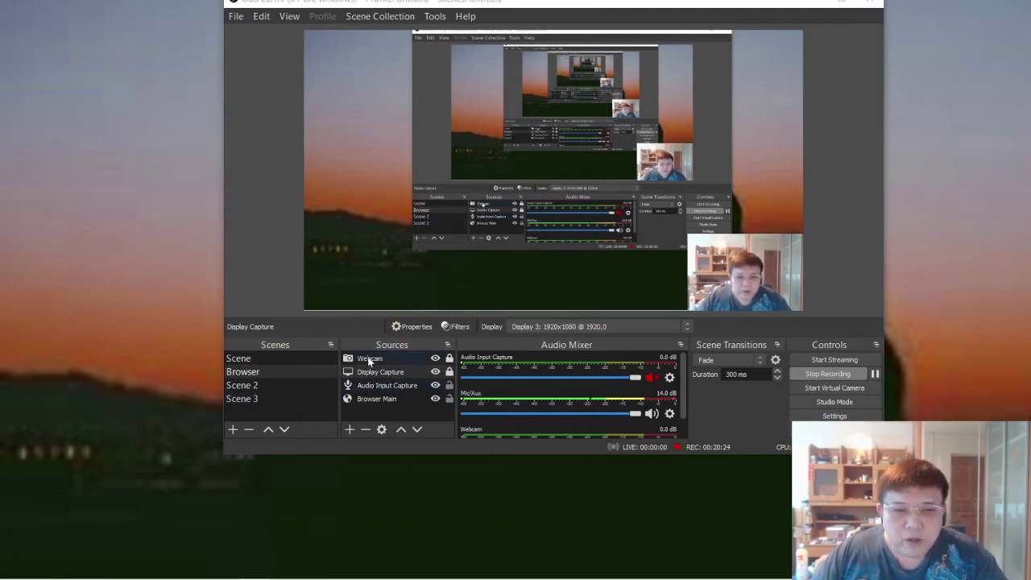
- Move the Webcam source below Display Capture in the source order, and return it above Display Capture
drag(368, 359, 368, 382)
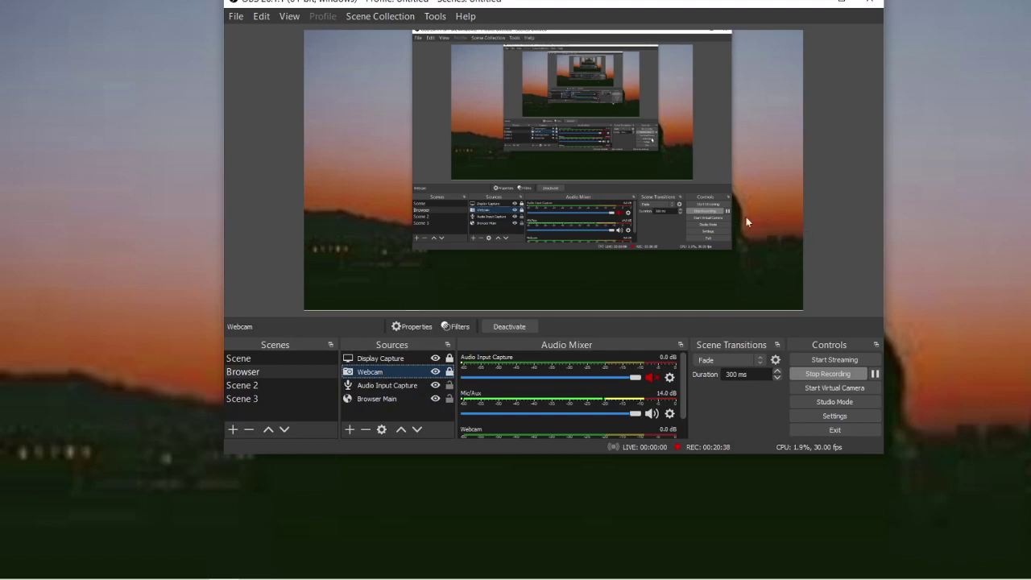
ctrl+click(375, 359)
drag(376, 359, 375, 355)
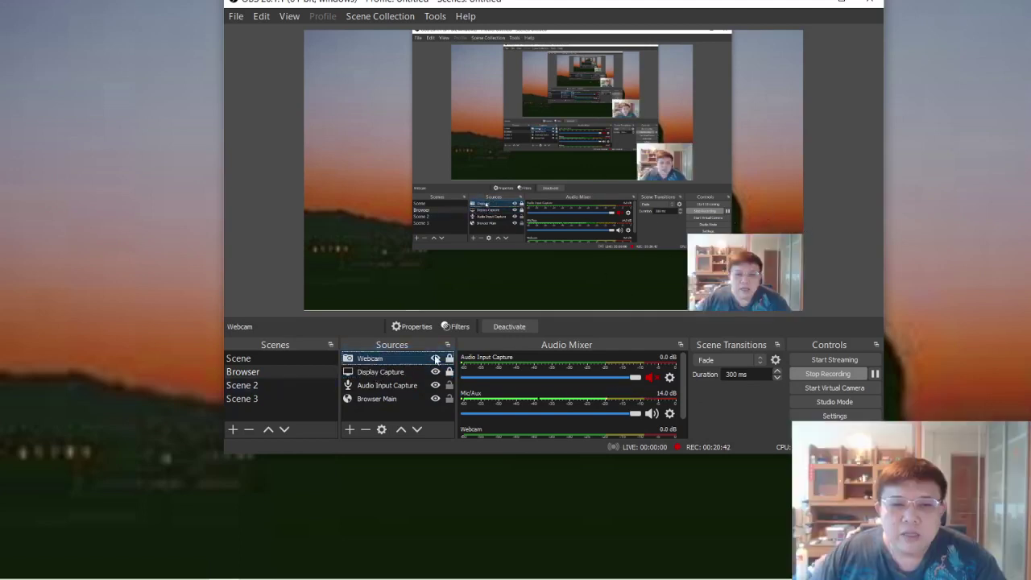